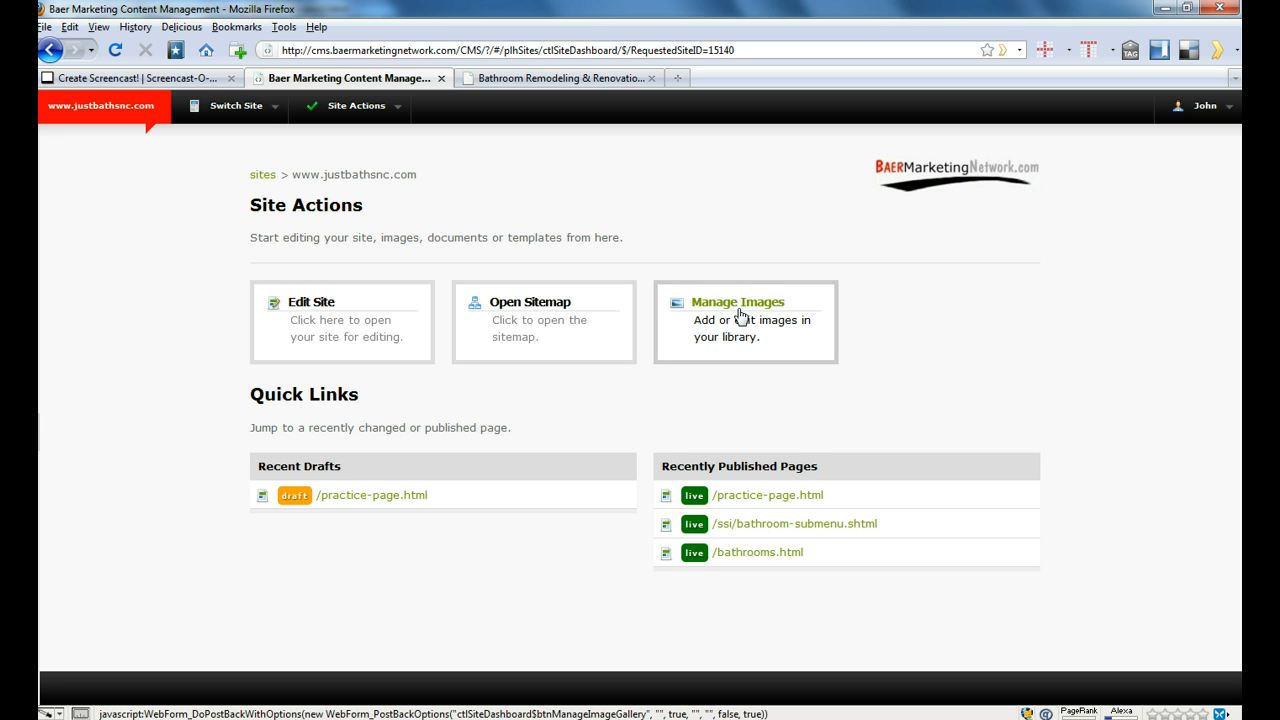
- Open the site's image library and check its Category 1 and Category 3 folders
click(741, 316)
click(746, 309)
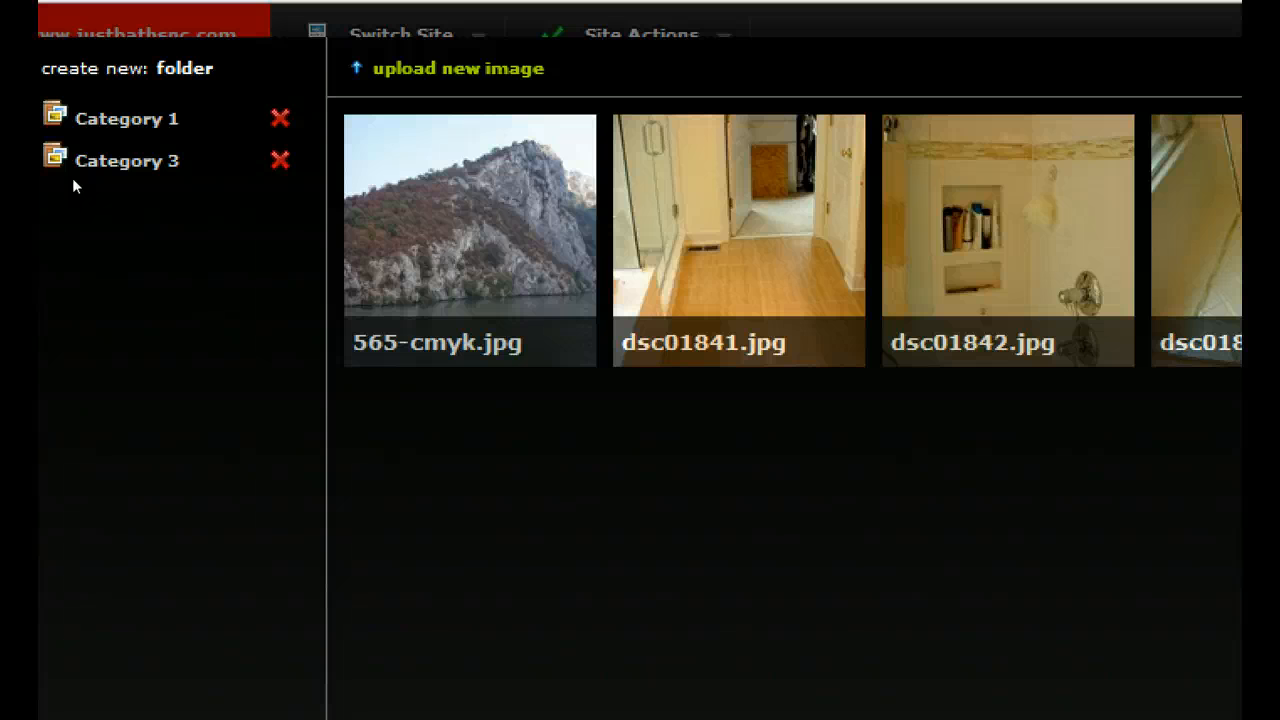
click(114, 126)
click(96, 157)
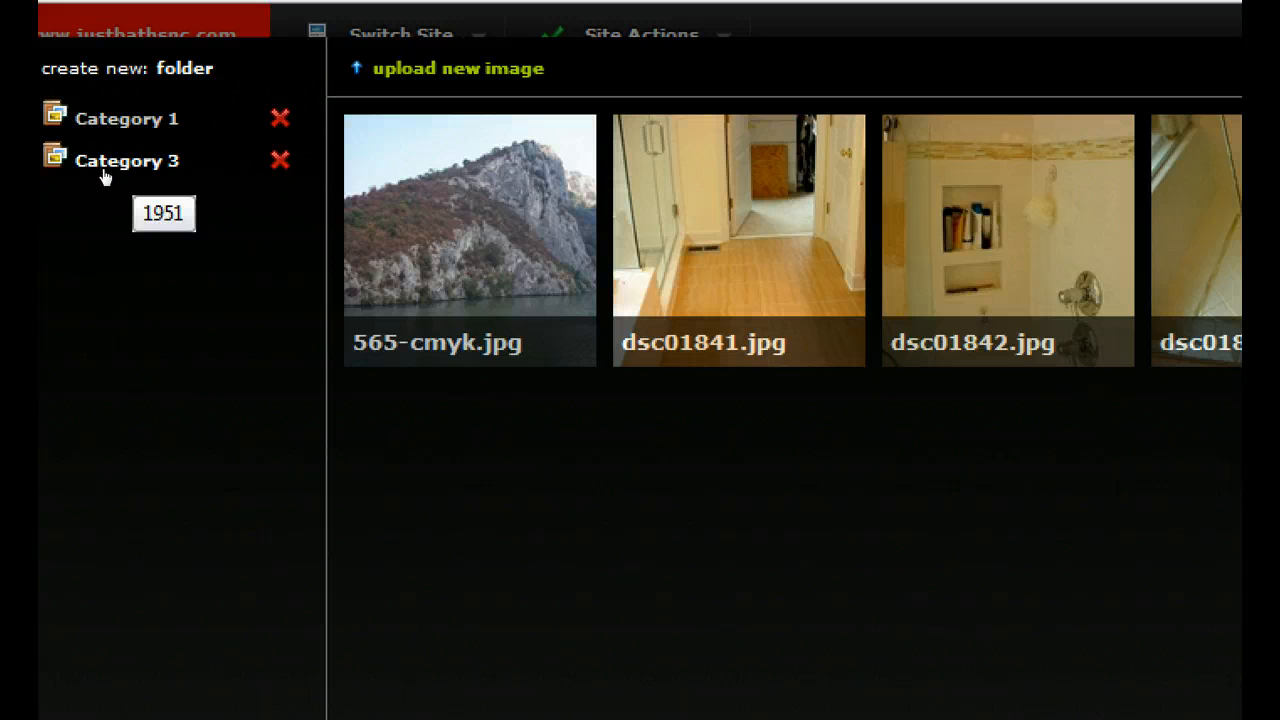
click(130, 120)
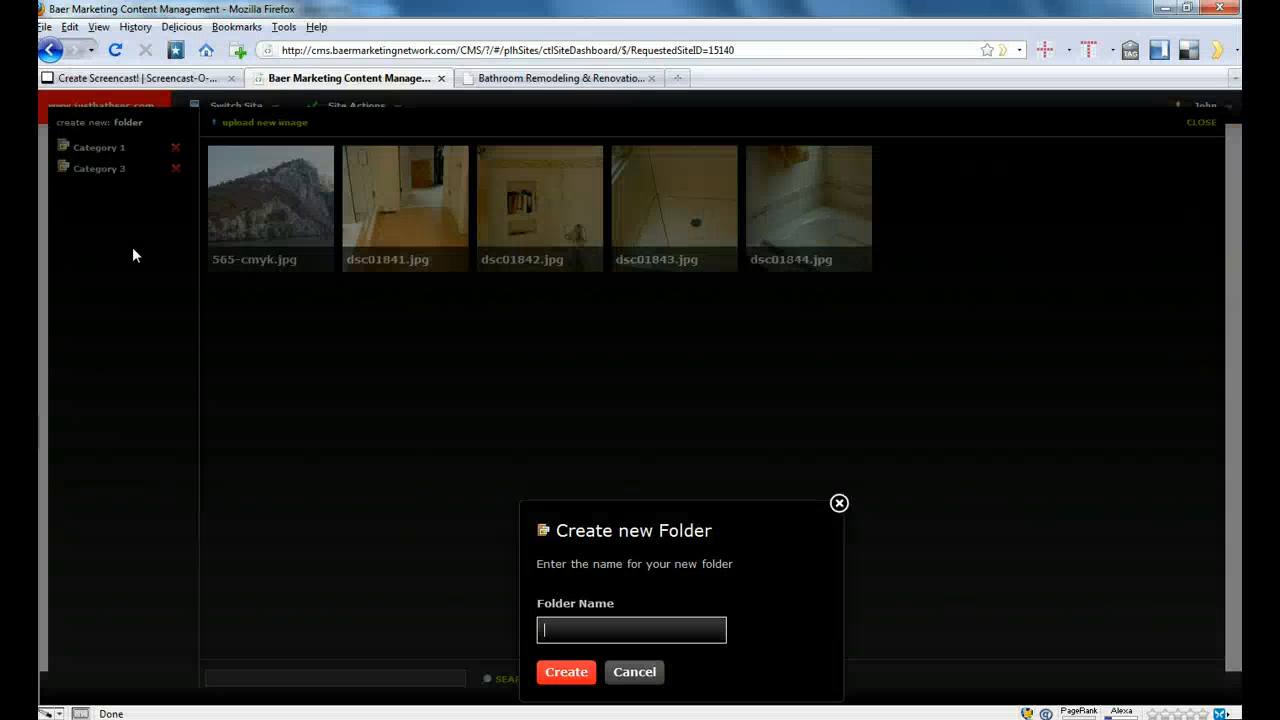
- Create a new image folder named Test Folder
click(601, 632)
key(super)
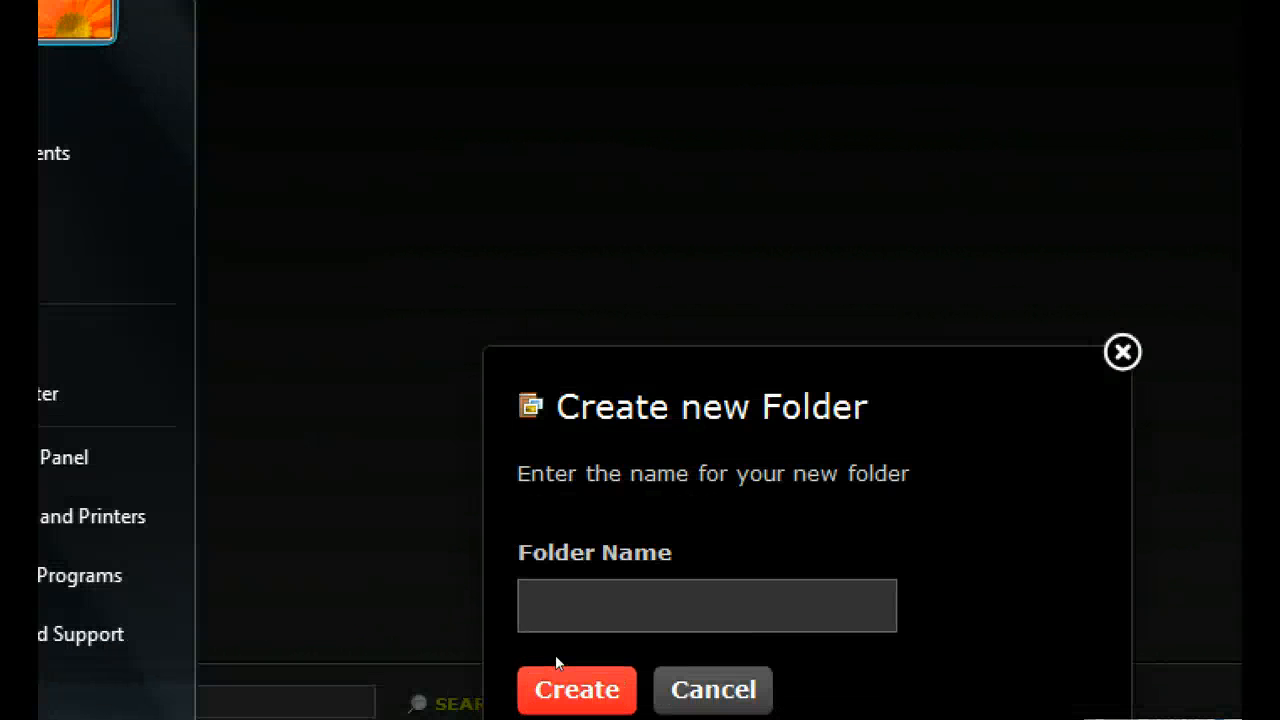
click(566, 620)
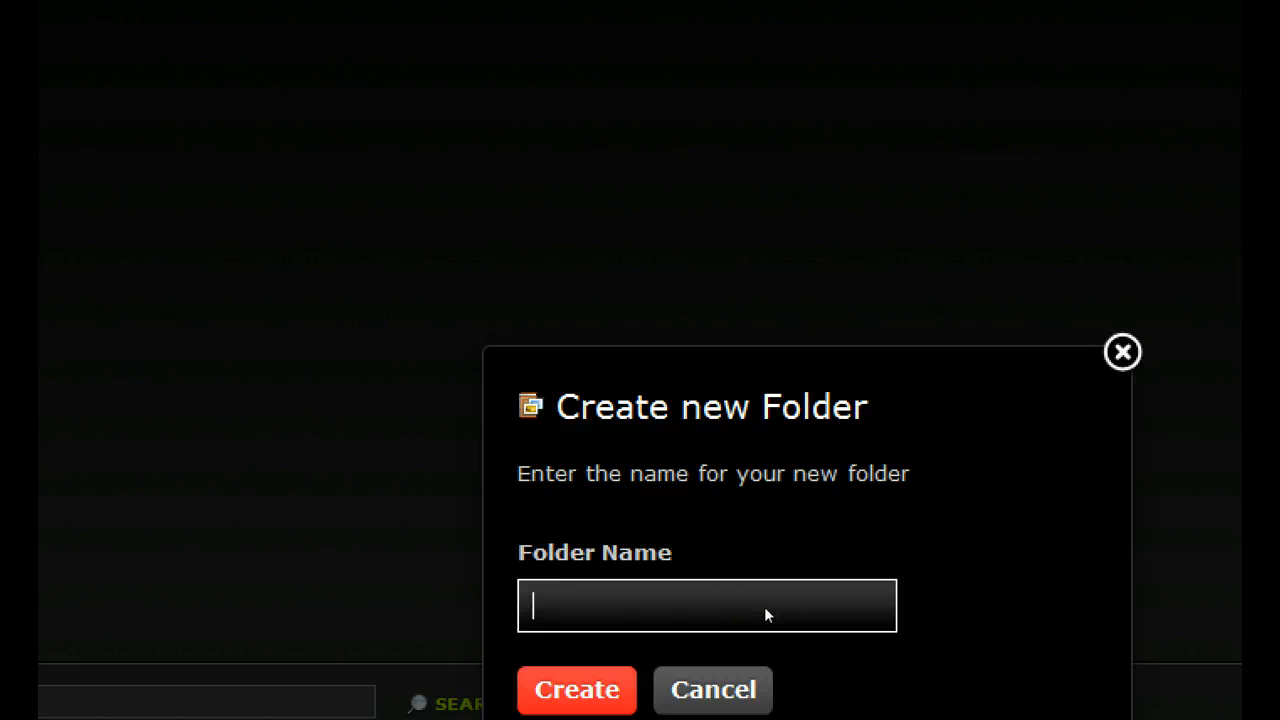
text(Test Folder)
click(753, 601)
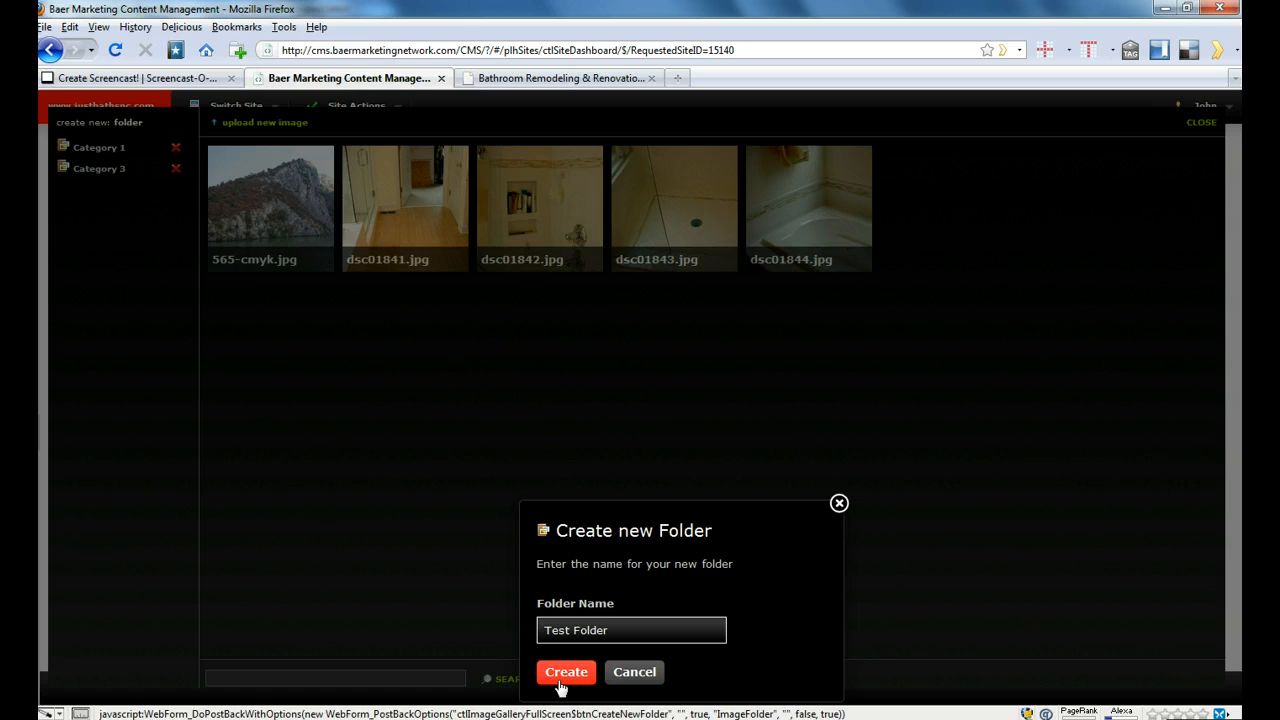
click(564, 683)
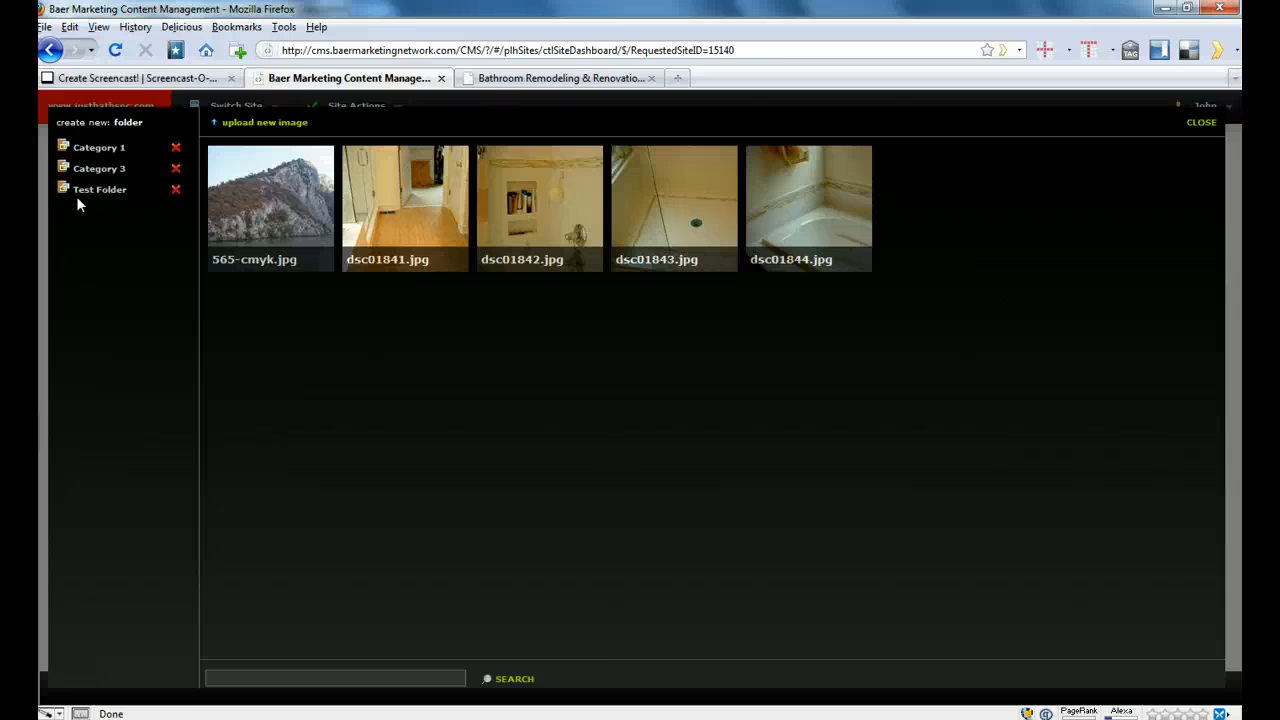
- Open Test Folder, start a new image upload and browse the pictures in the Kitchen folder
click(89, 190)
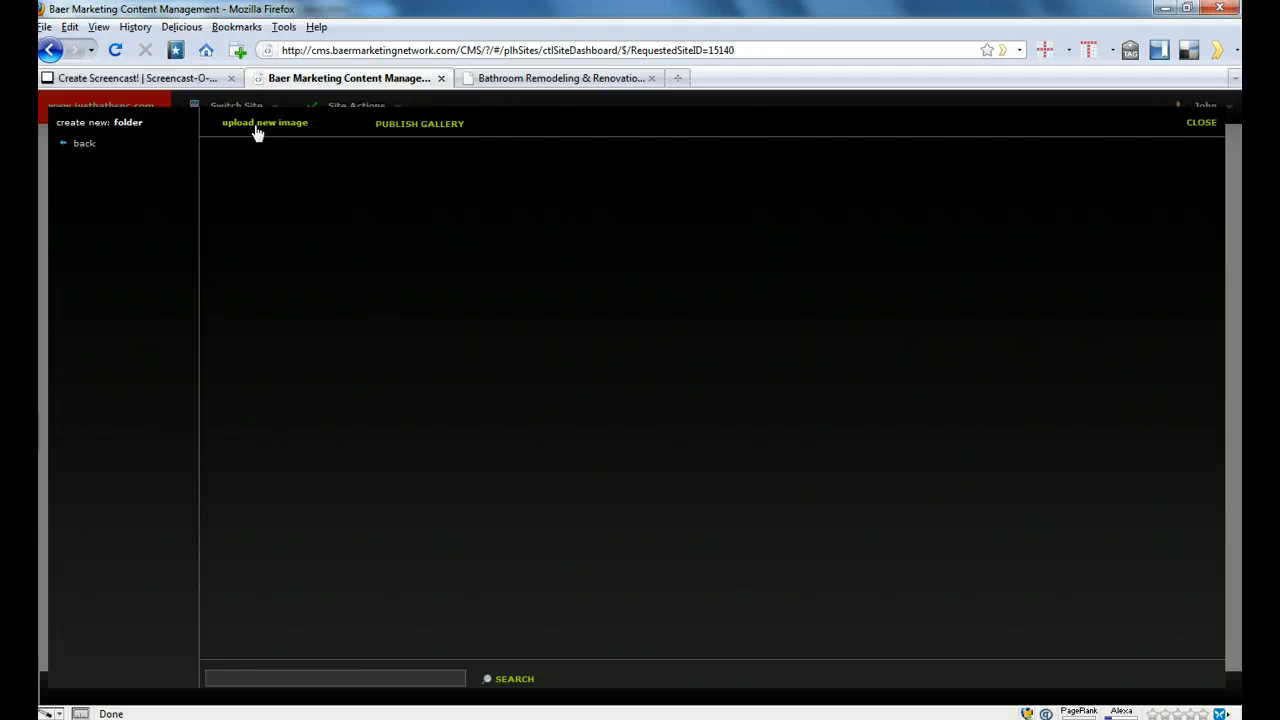
click(256, 125)
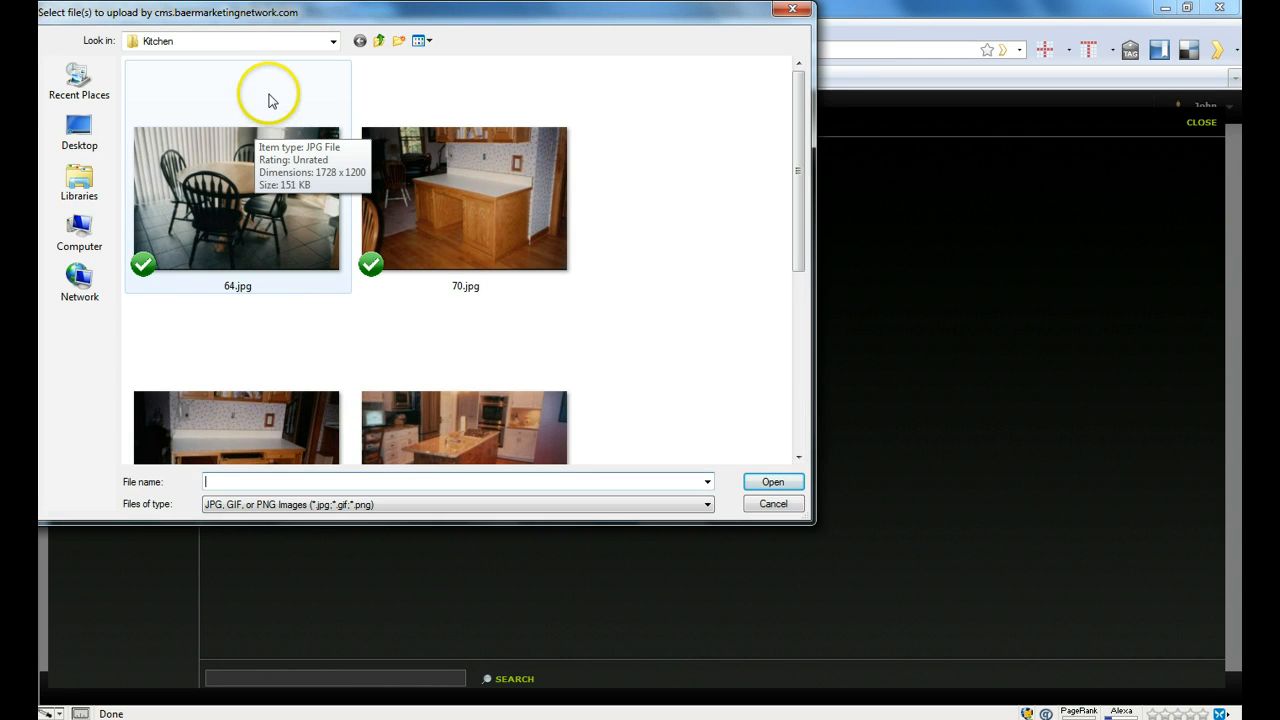
click(333, 41)
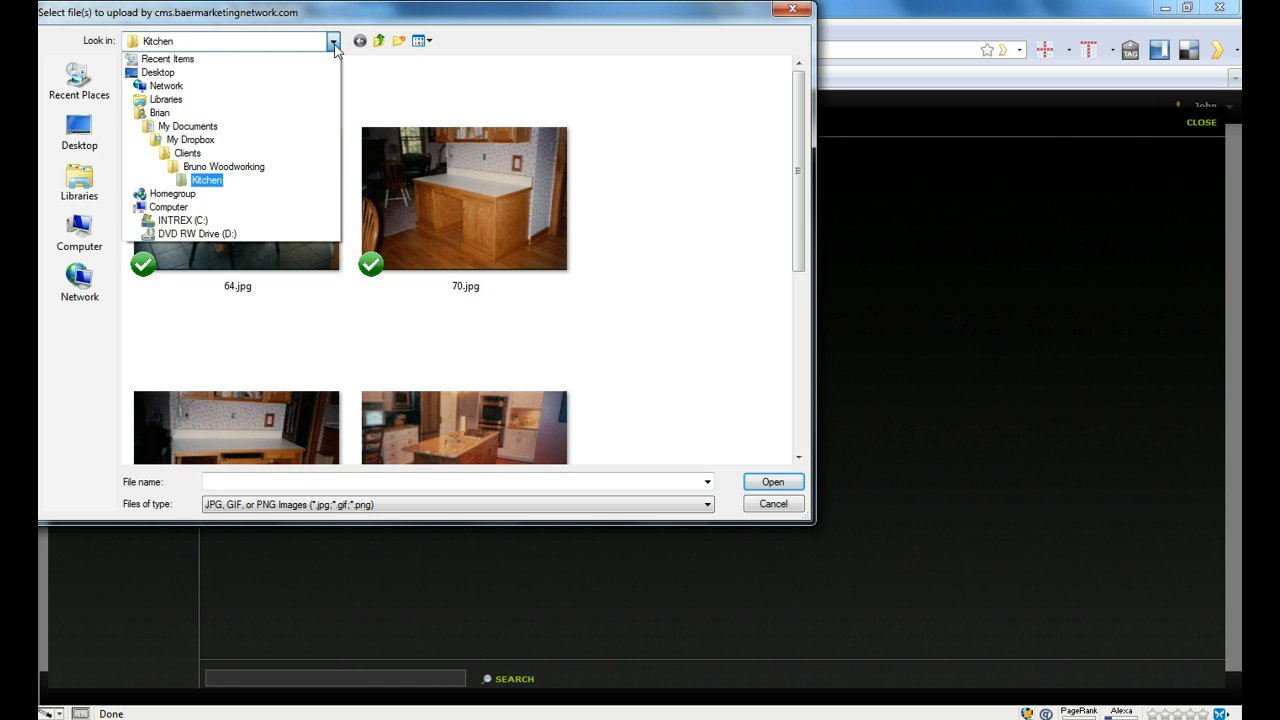
click(333, 41)
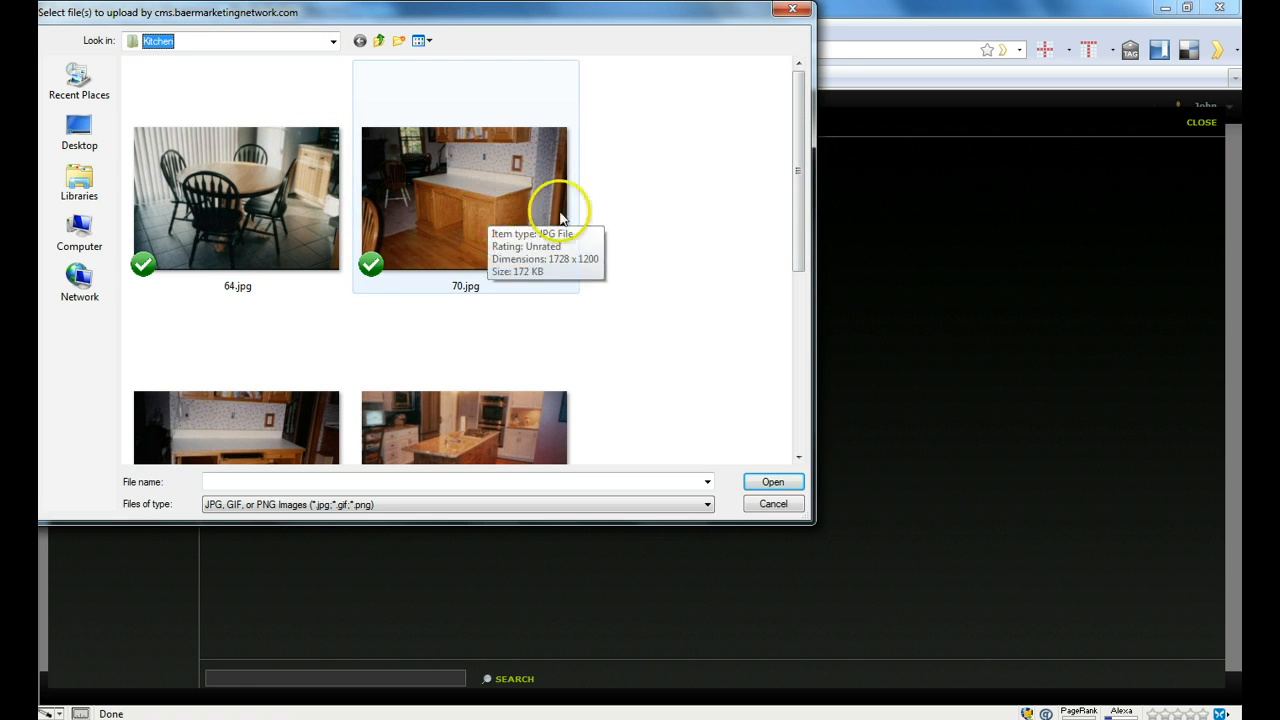
drag(800, 180, 802, 255)
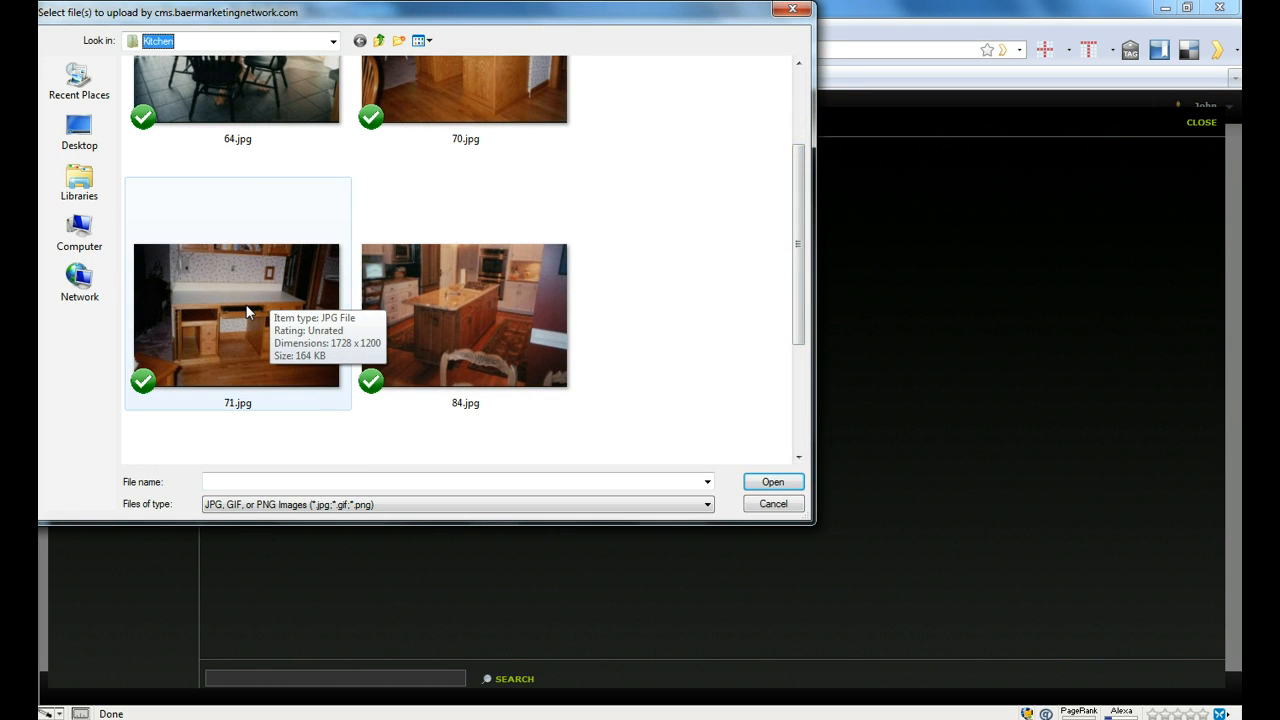
- Switch the file list to the Details view and select the whole range from 64.jpg to 104.jpg
click(429, 41)
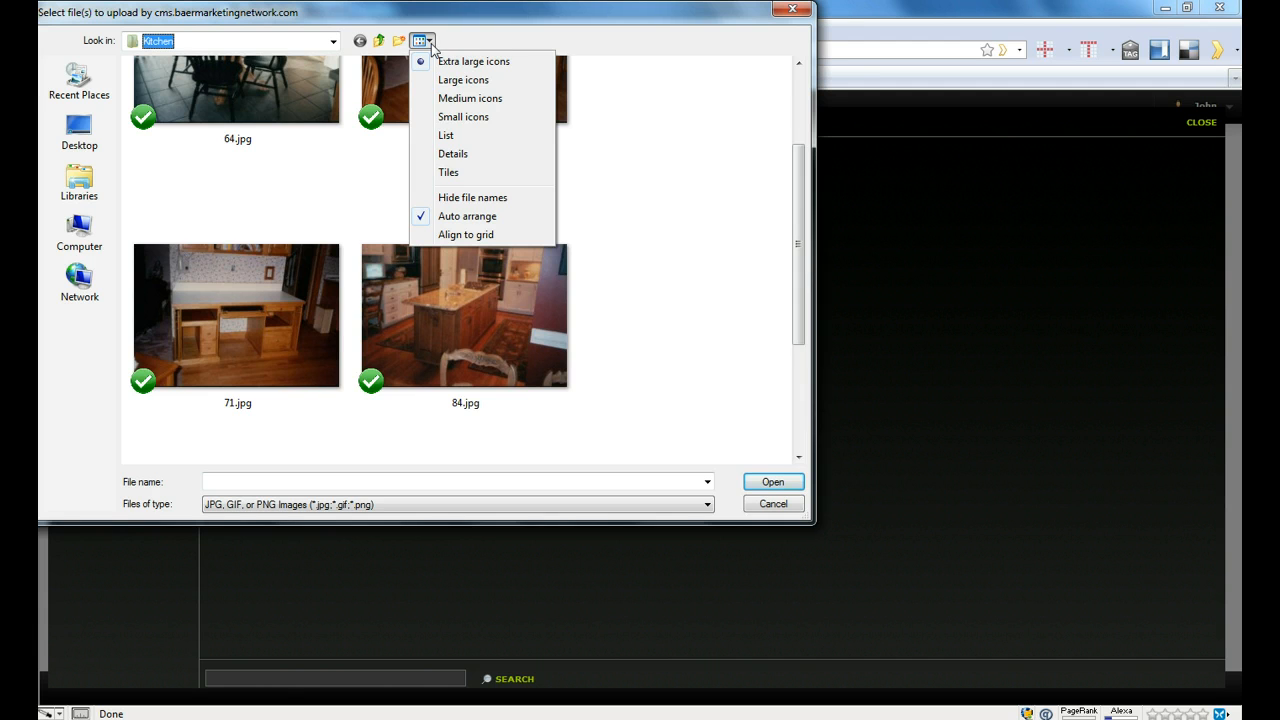
click(462, 154)
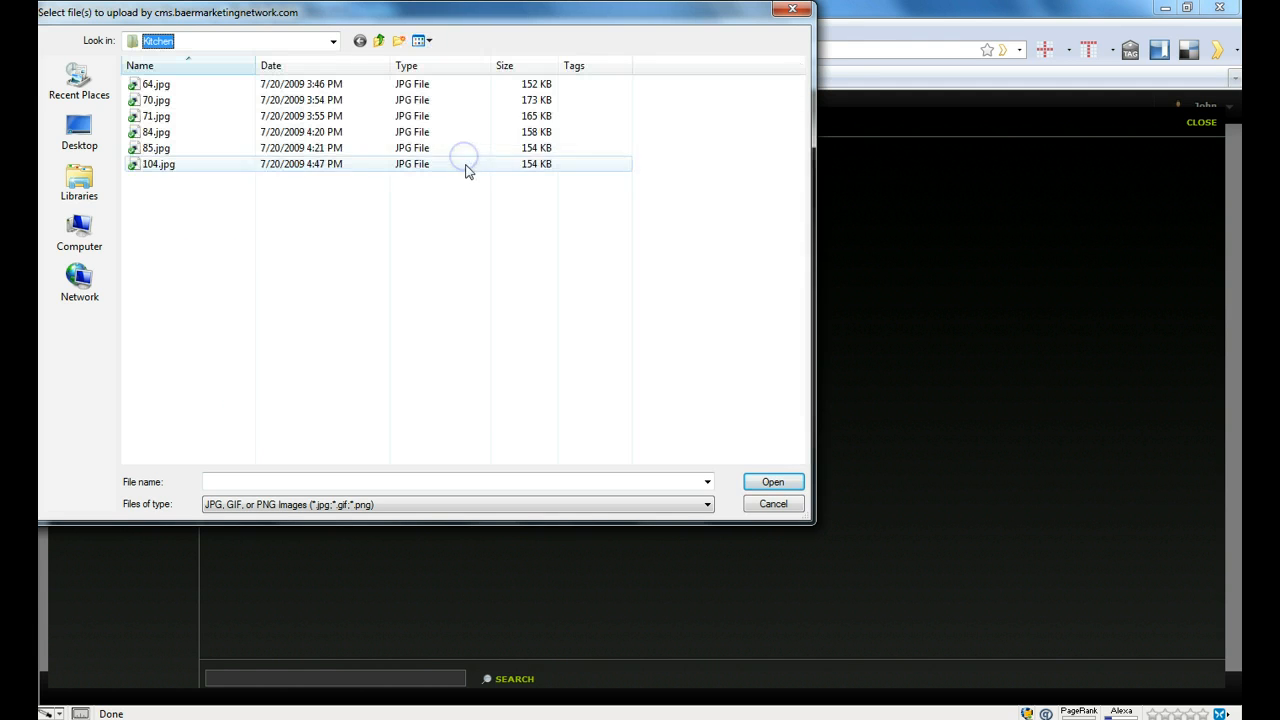
click(157, 86)
shift+click(160, 165)
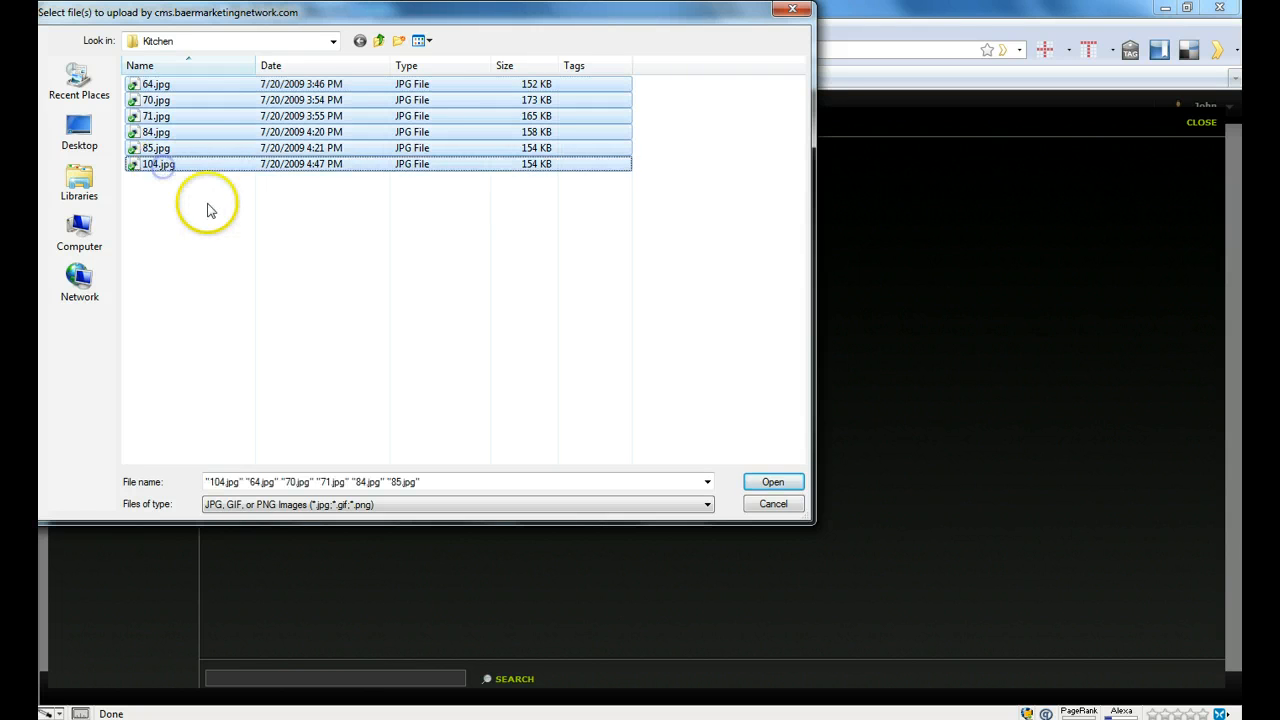
- Select only 64.jpg, 70.jpg and 71.jpg individually, and clear that selection
click(172, 87)
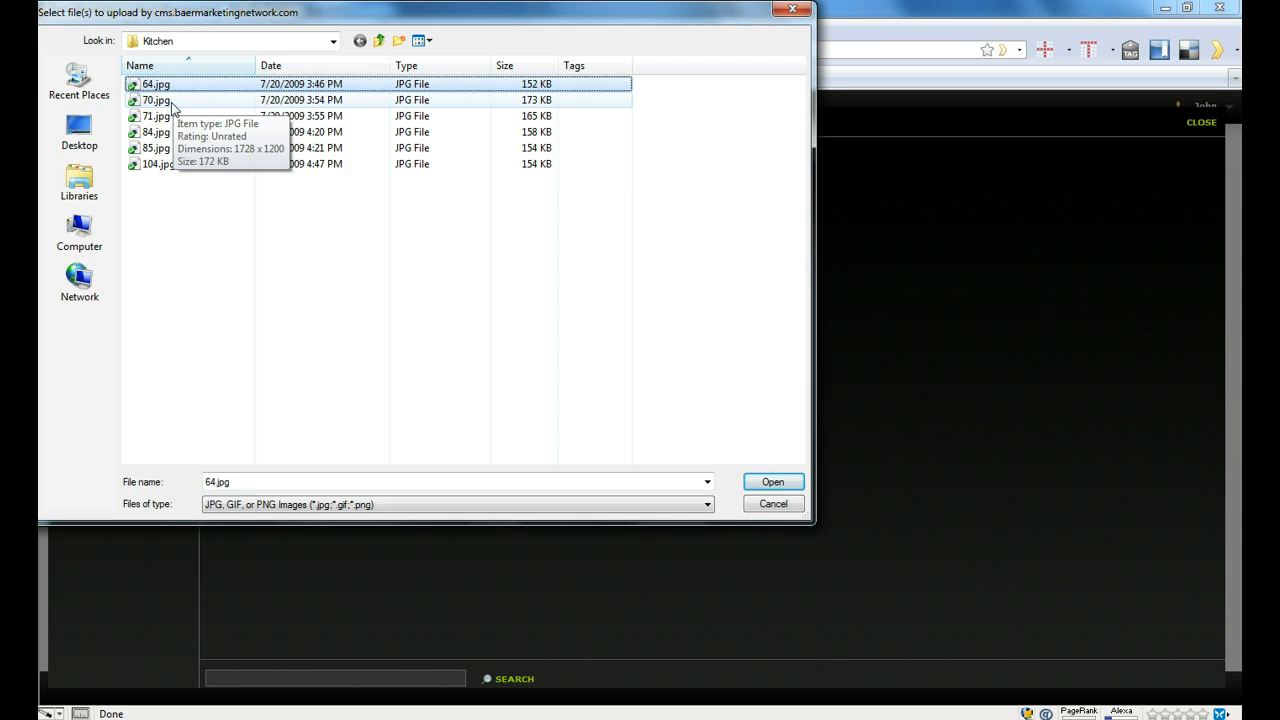
ctrl+click(160, 101)
ctrl+click(177, 117)
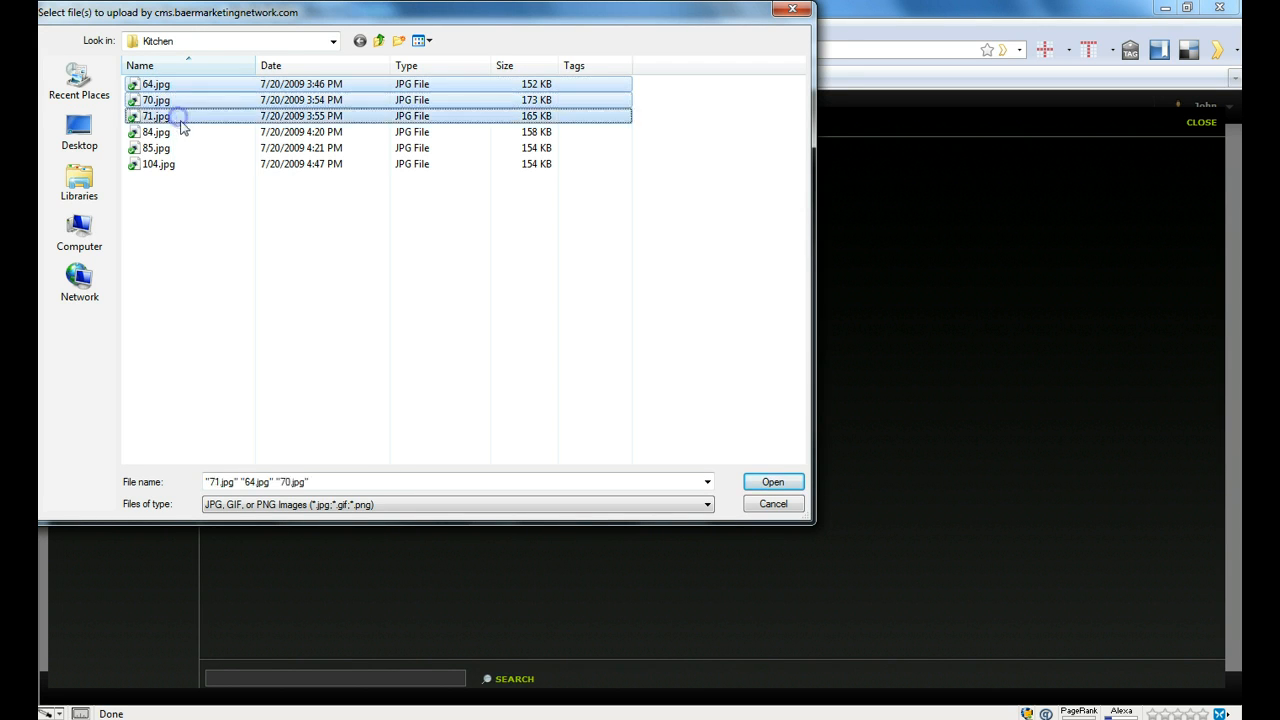
click(189, 228)
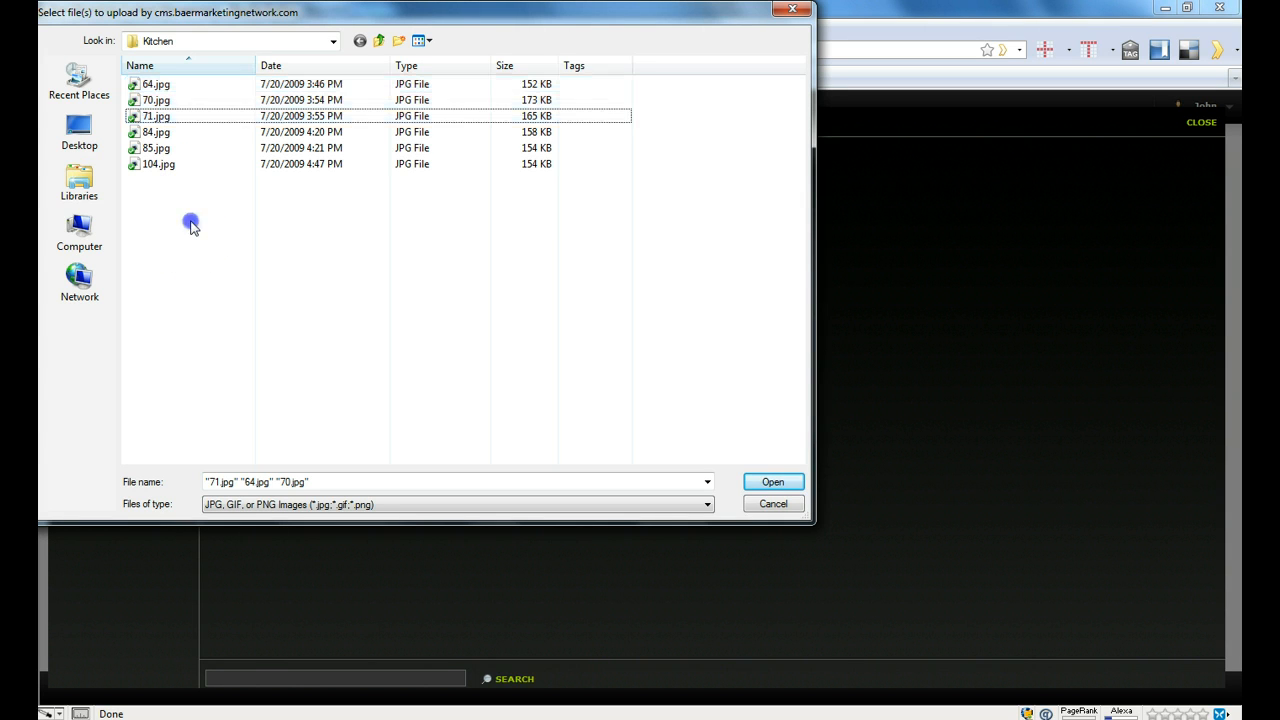
- Select the full range of files from 64.jpg through 104.jpg again and clear the selection
click(157, 88)
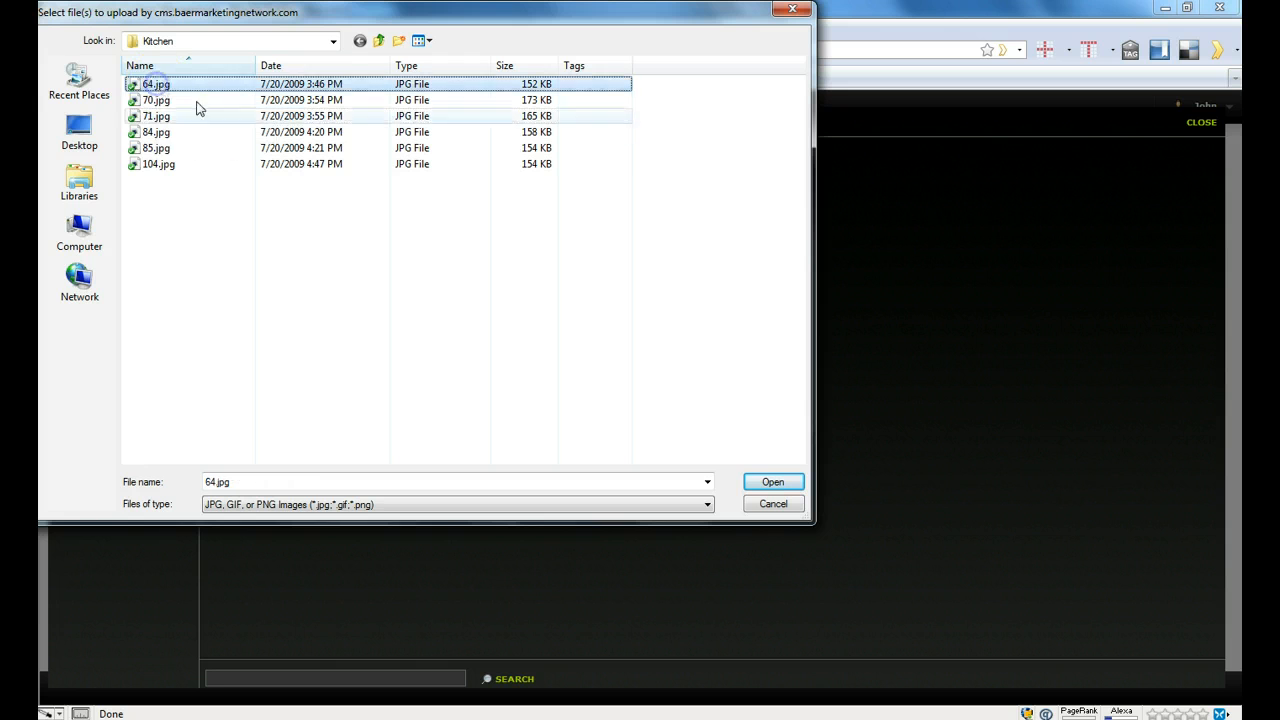
shift+click(157, 166)
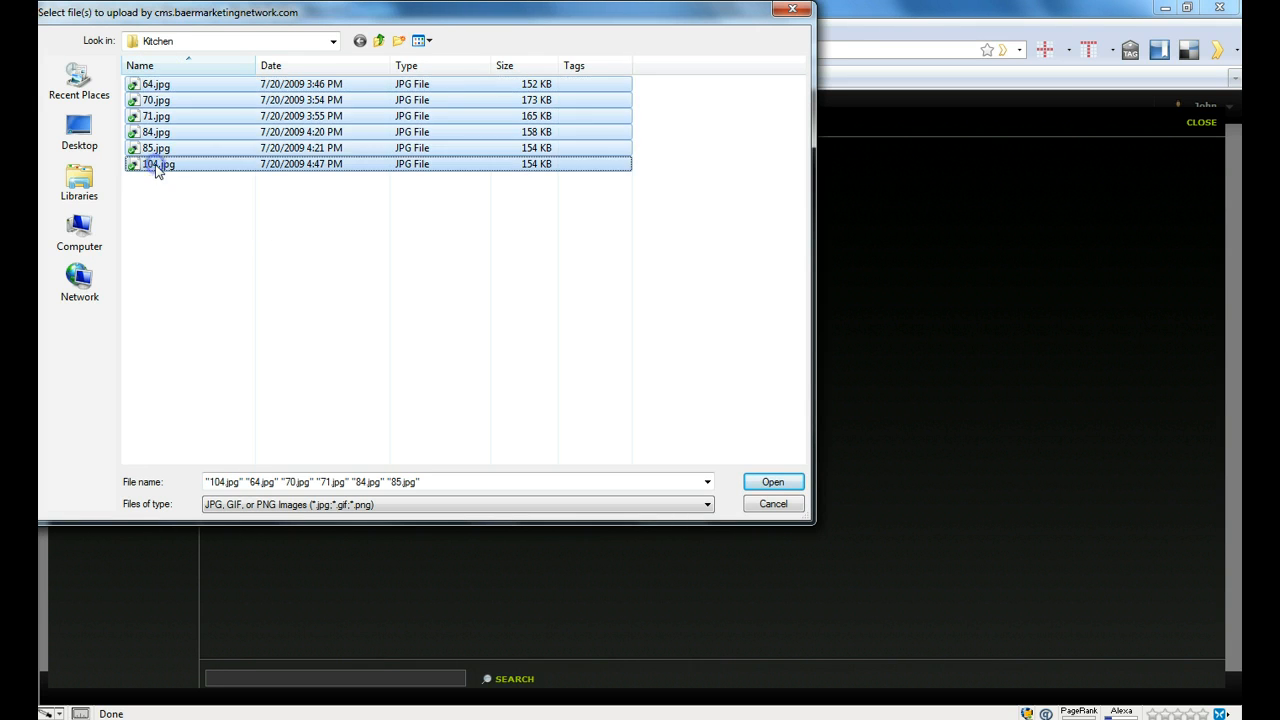
click(174, 227)
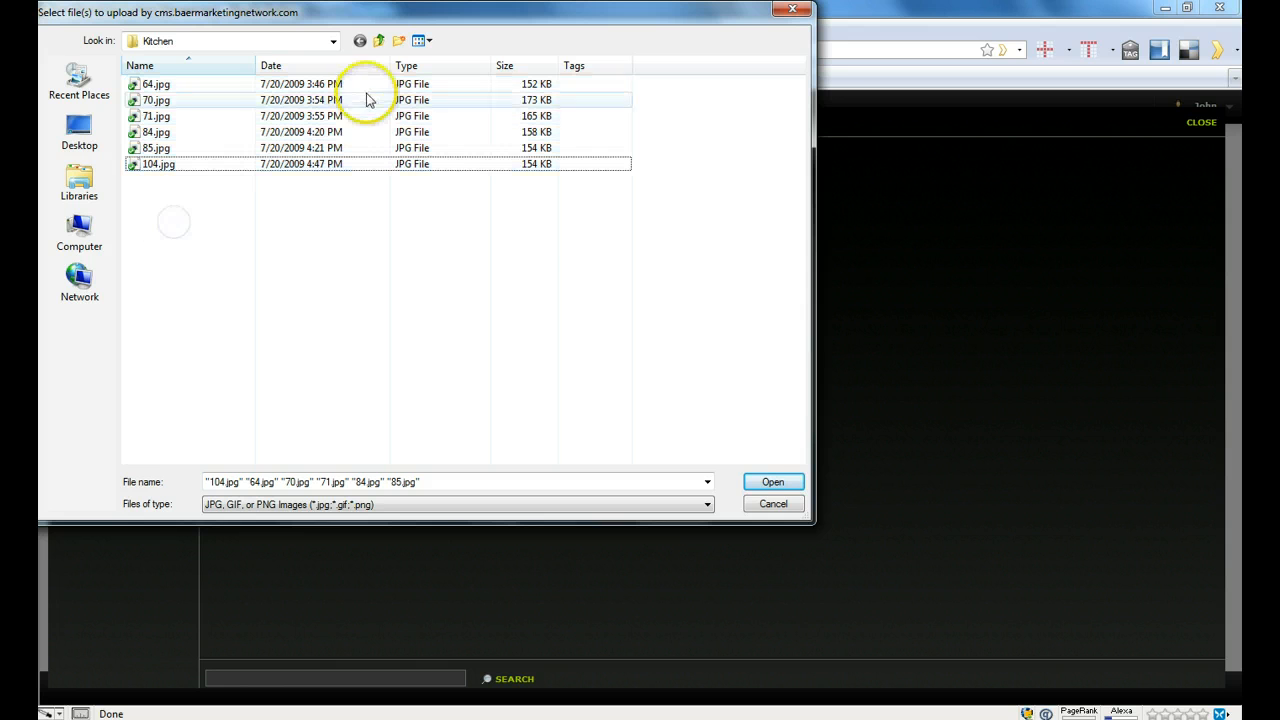
- Show the files as extra large icons and upload 85.jpg and 104.jpg to Test Folder
click(425, 41)
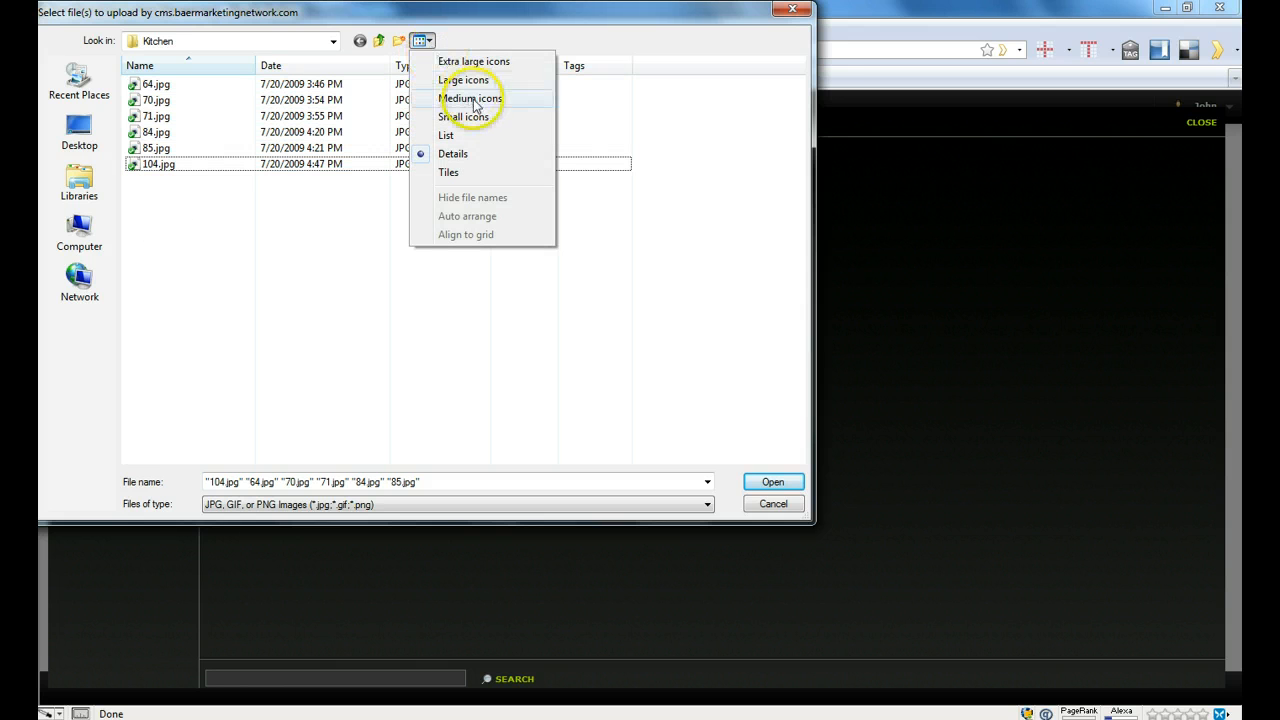
click(470, 62)
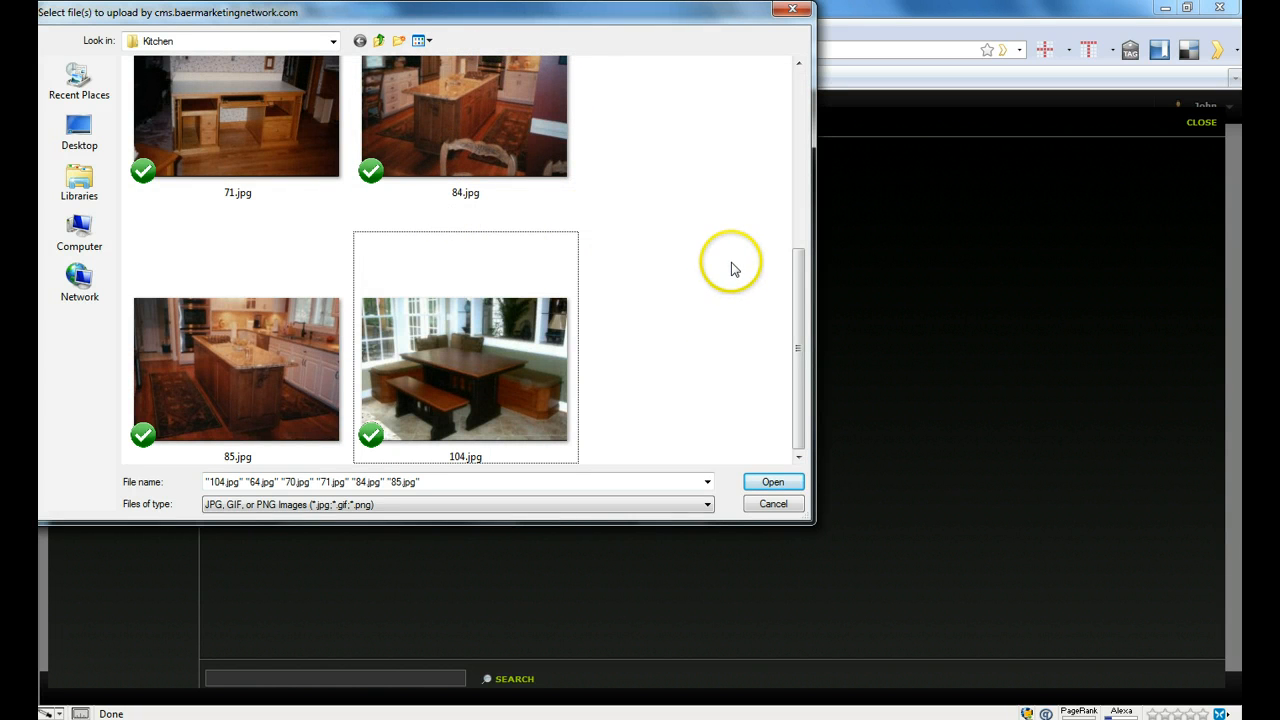
click(262, 364)
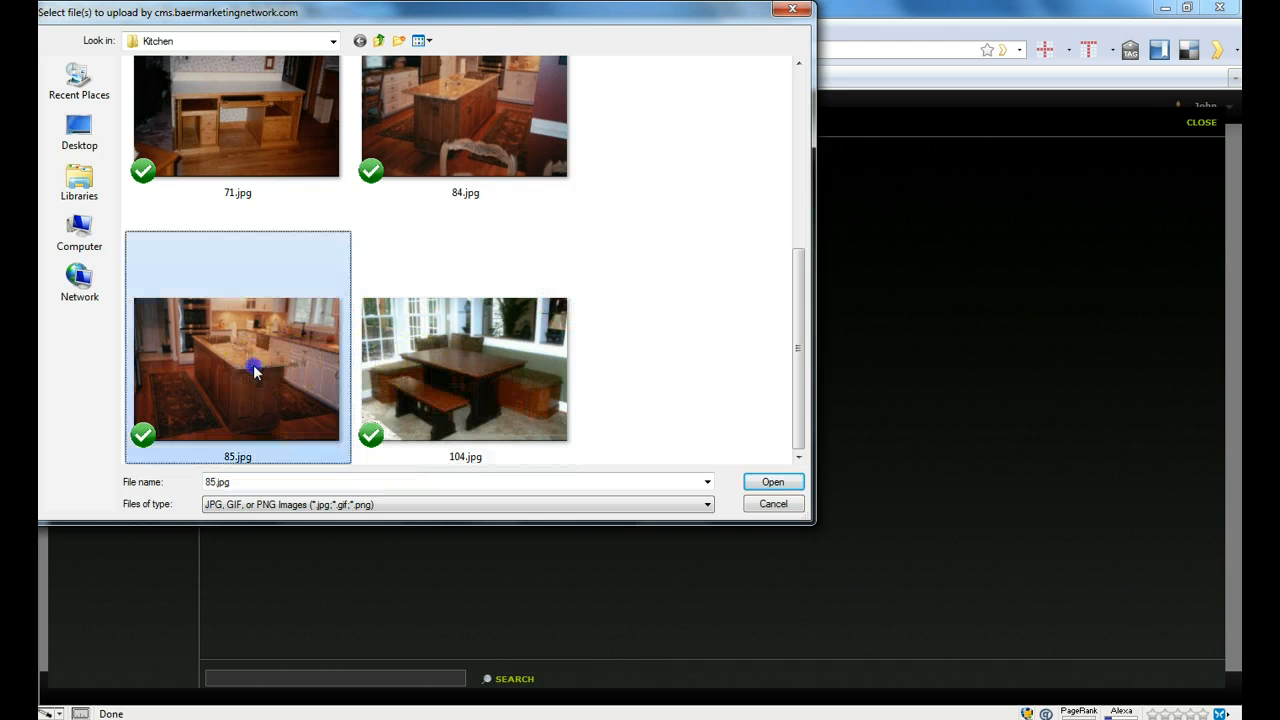
ctrl+click(483, 369)
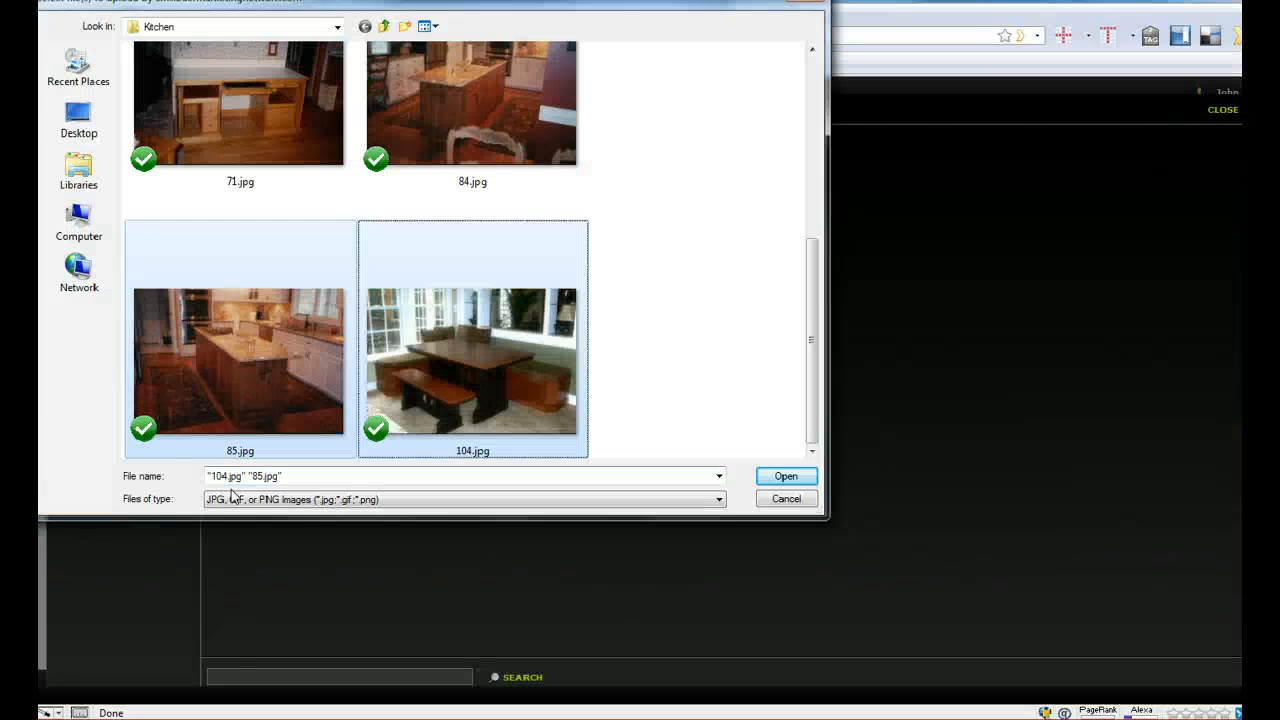
click(775, 483)
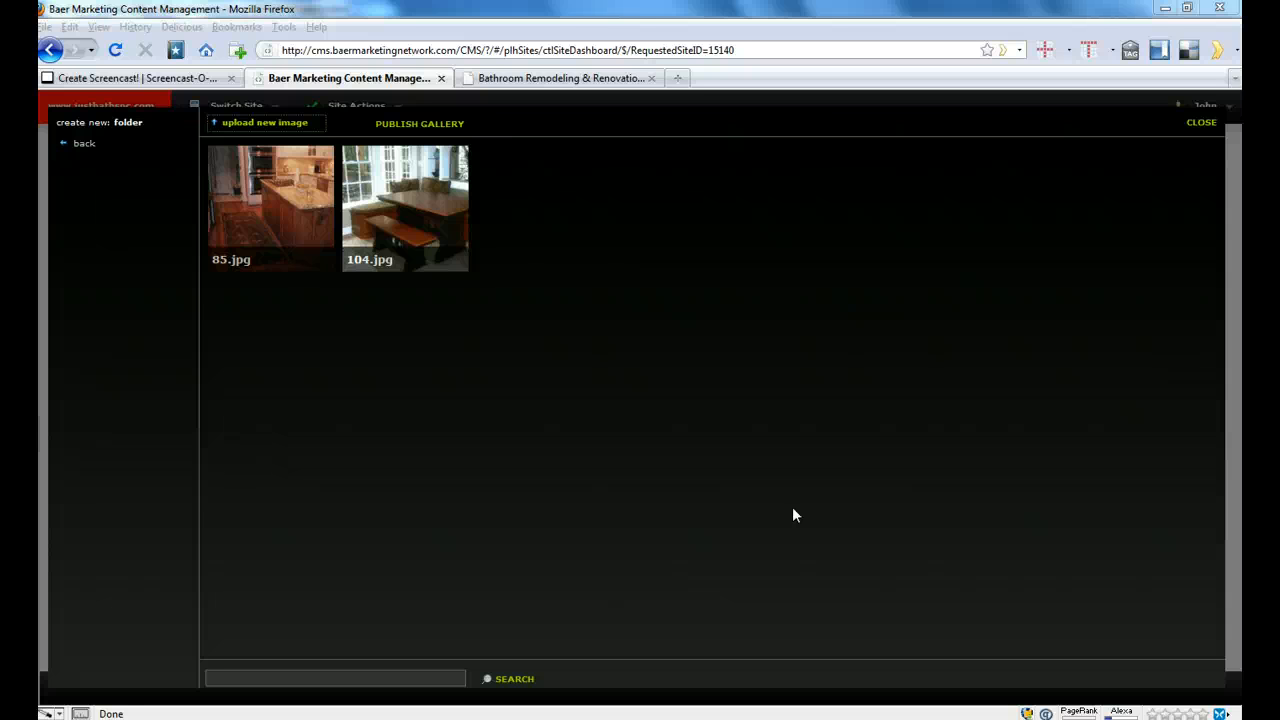
click(760, 500)
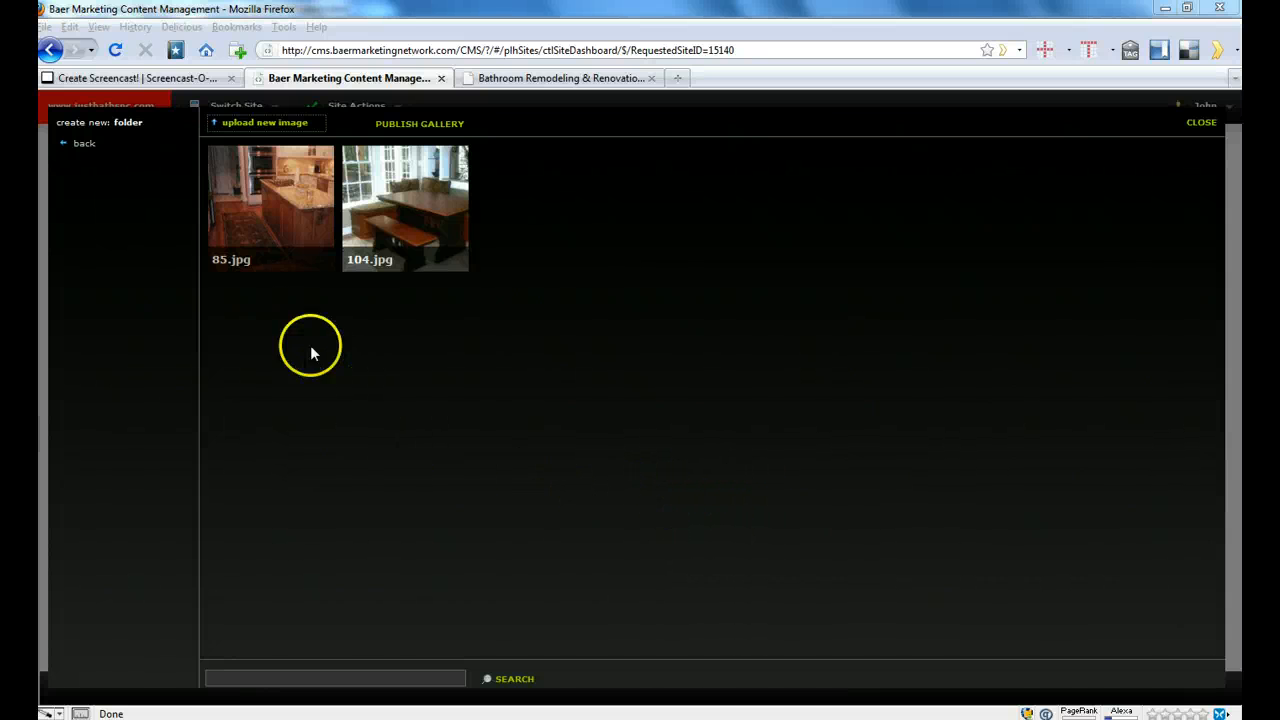
- Open the uploaded image 85.jpg for editing and zoom it to 99%
mouse_move(278, 248)
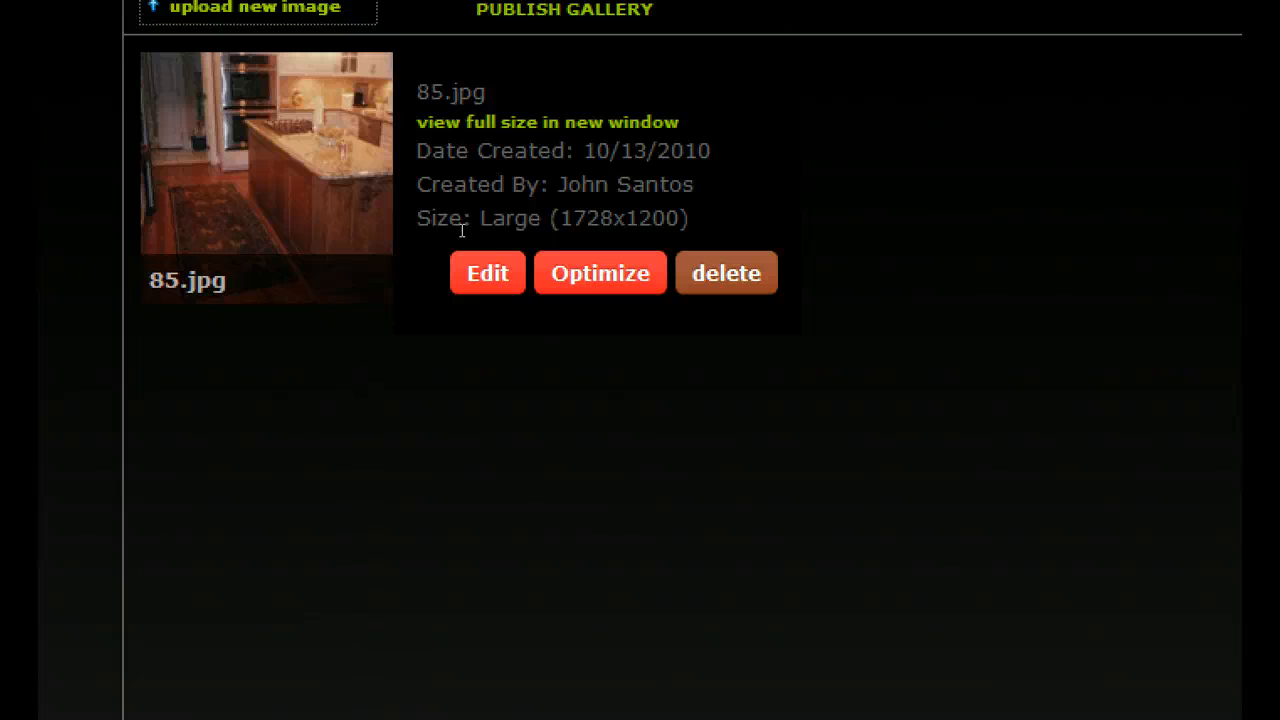
click(437, 264)
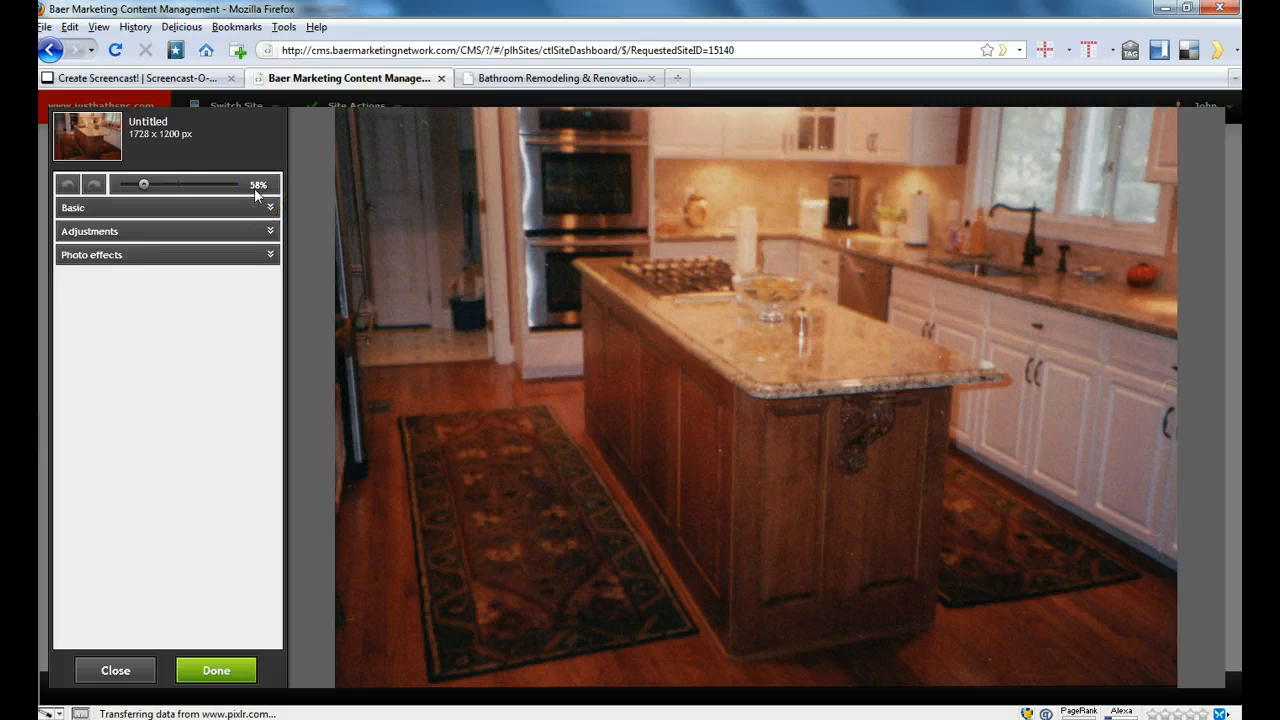
click(146, 189)
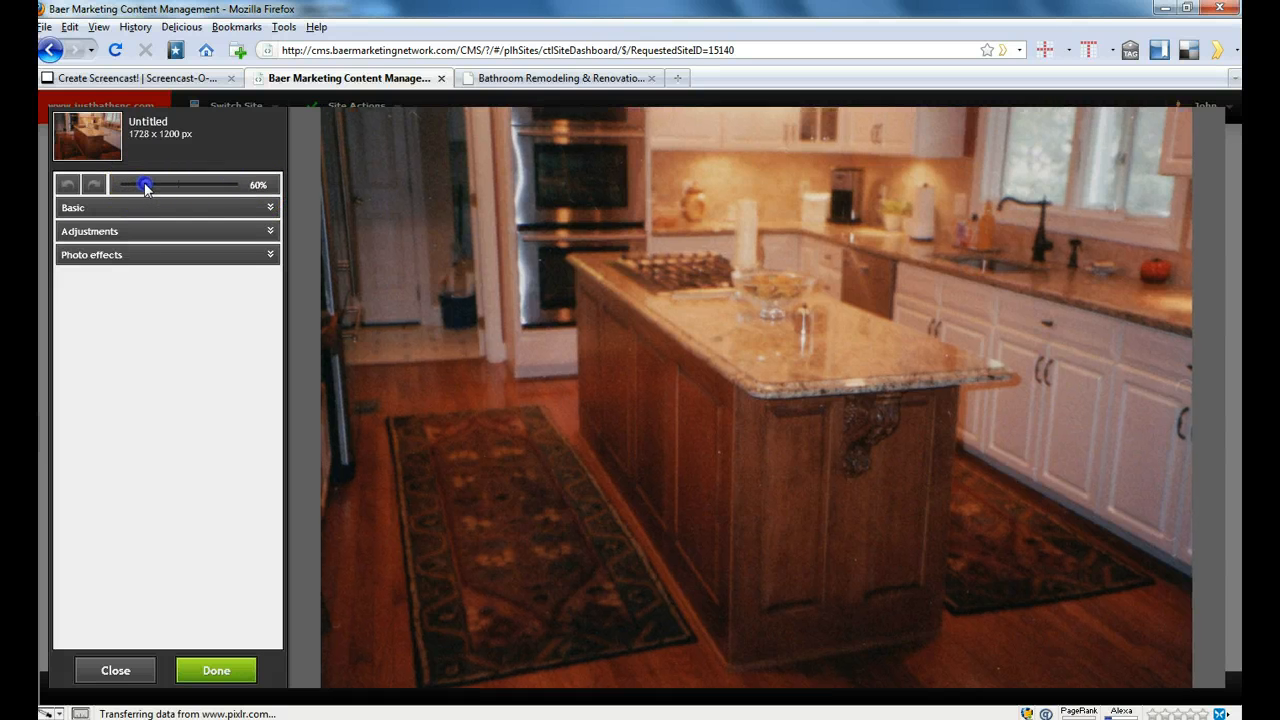
drag(146, 189, 177, 185)
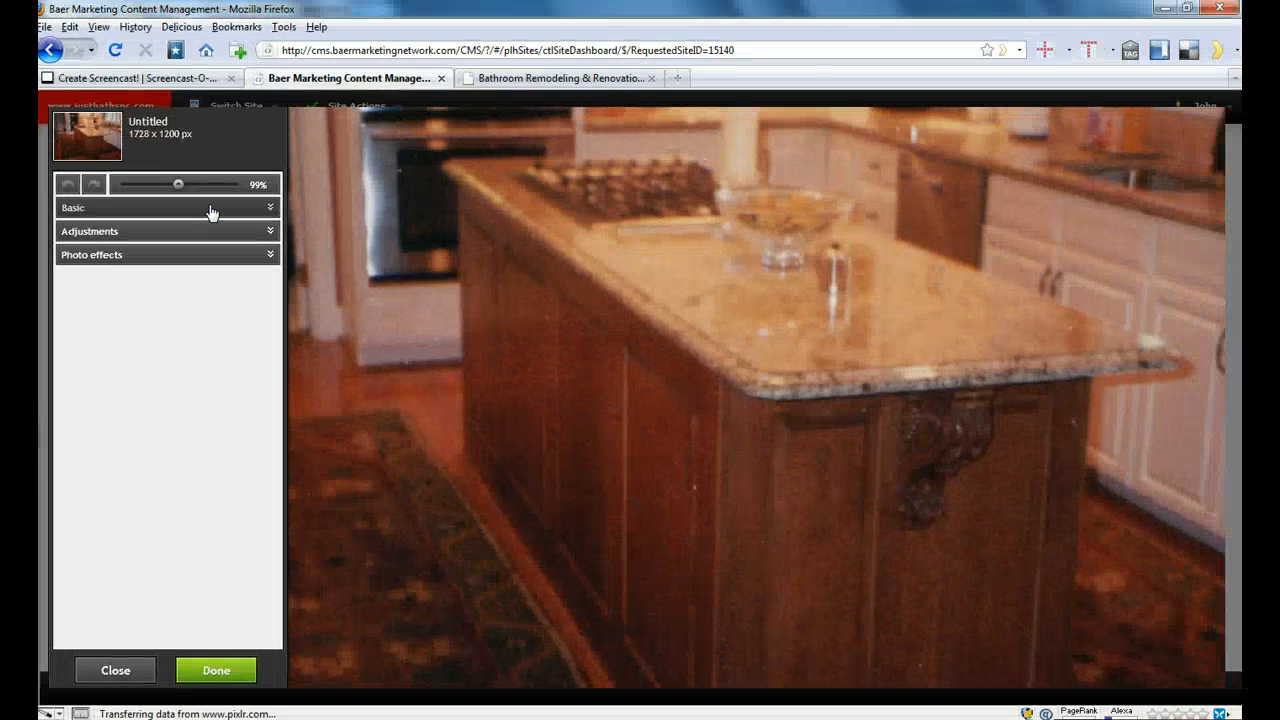
- Resize the kitchen island photo to a width of 640 pixels with proportions constrained
click(211, 208)
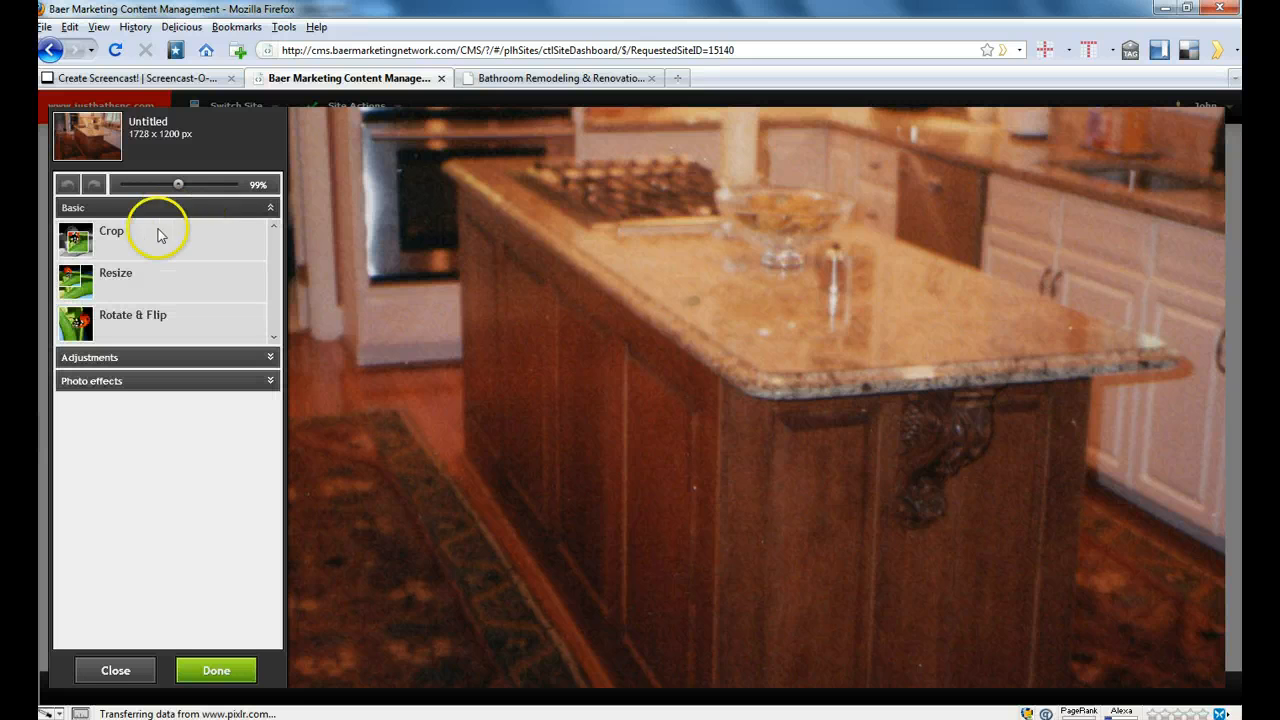
click(87, 278)
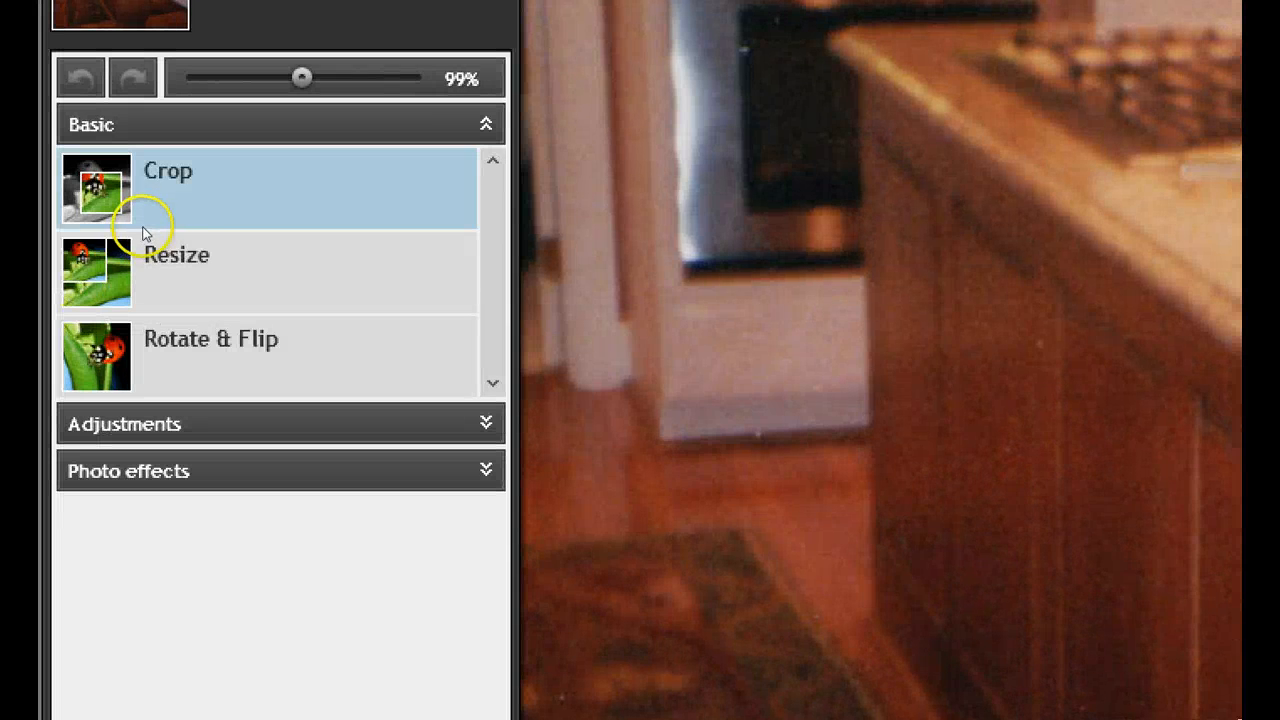
click(80, 256)
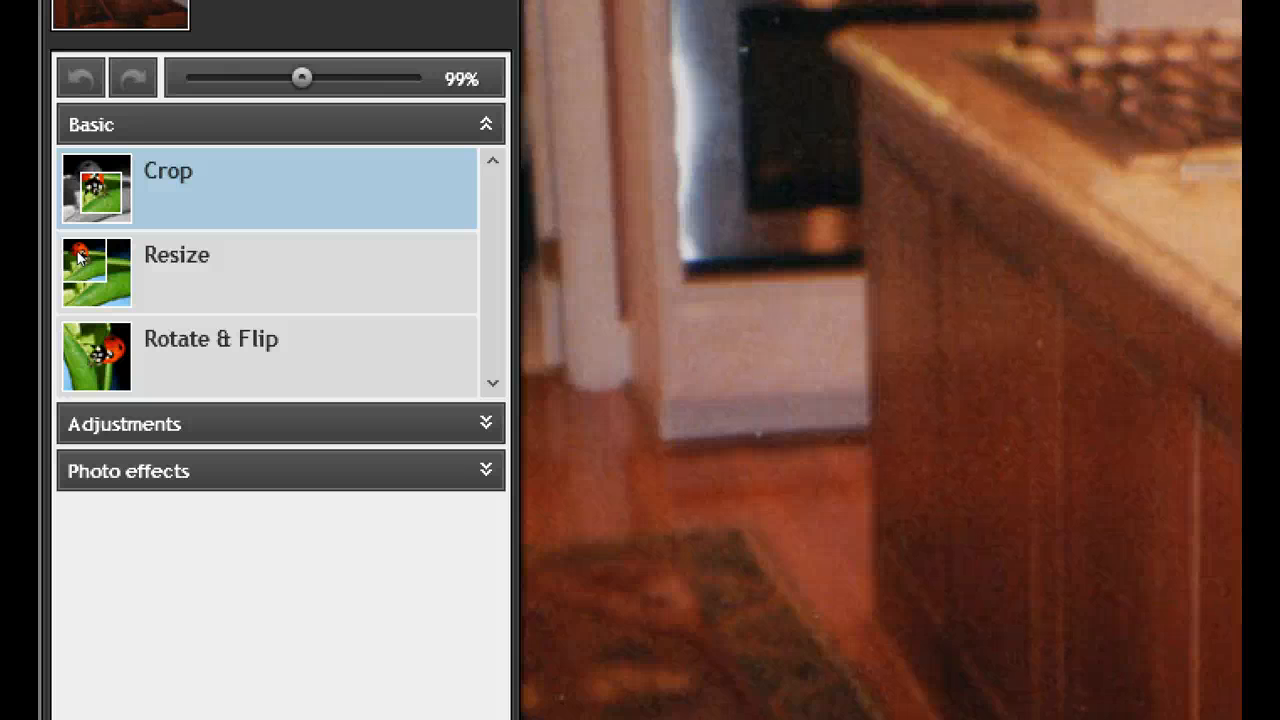
click(80, 258)
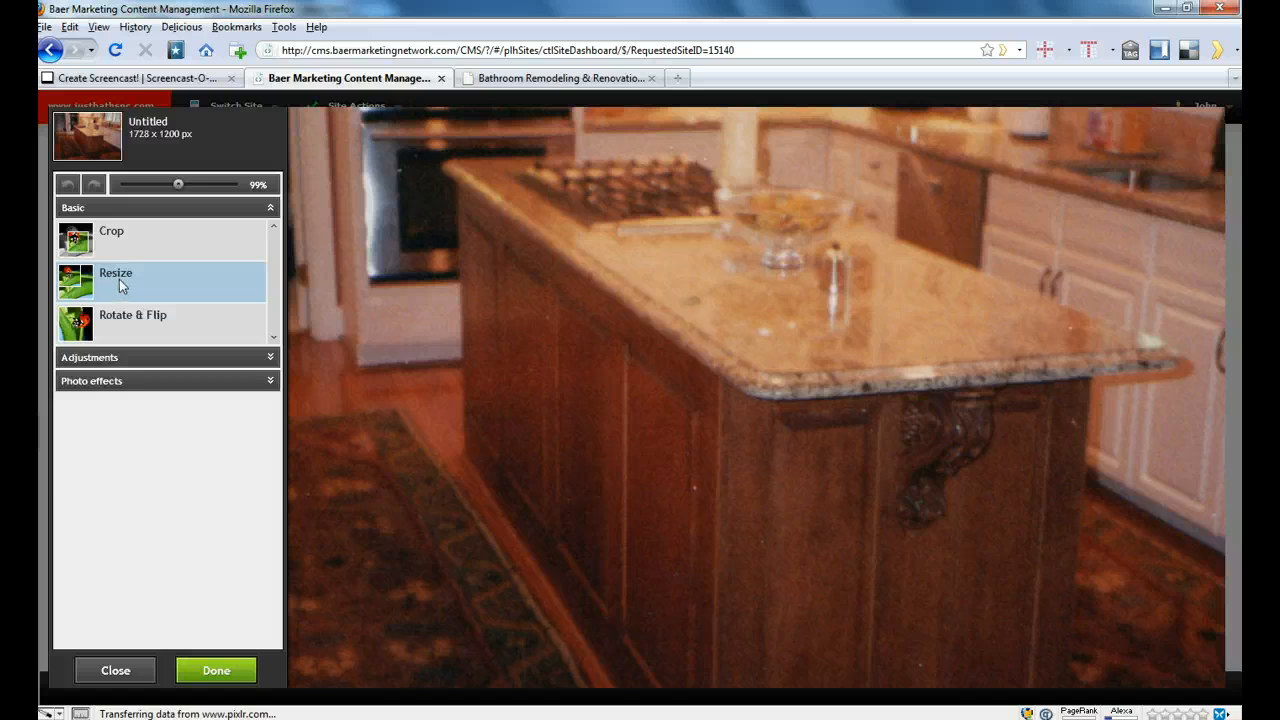
click(117, 283)
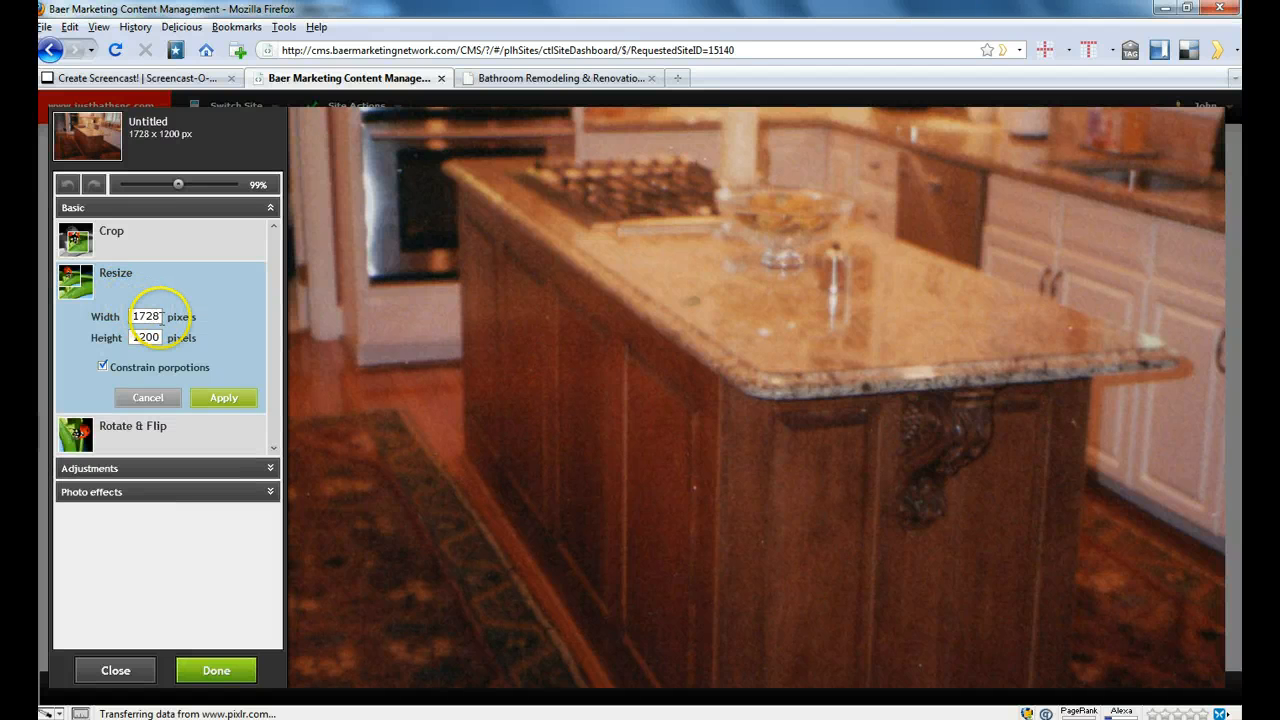
drag(160, 316, 118, 316)
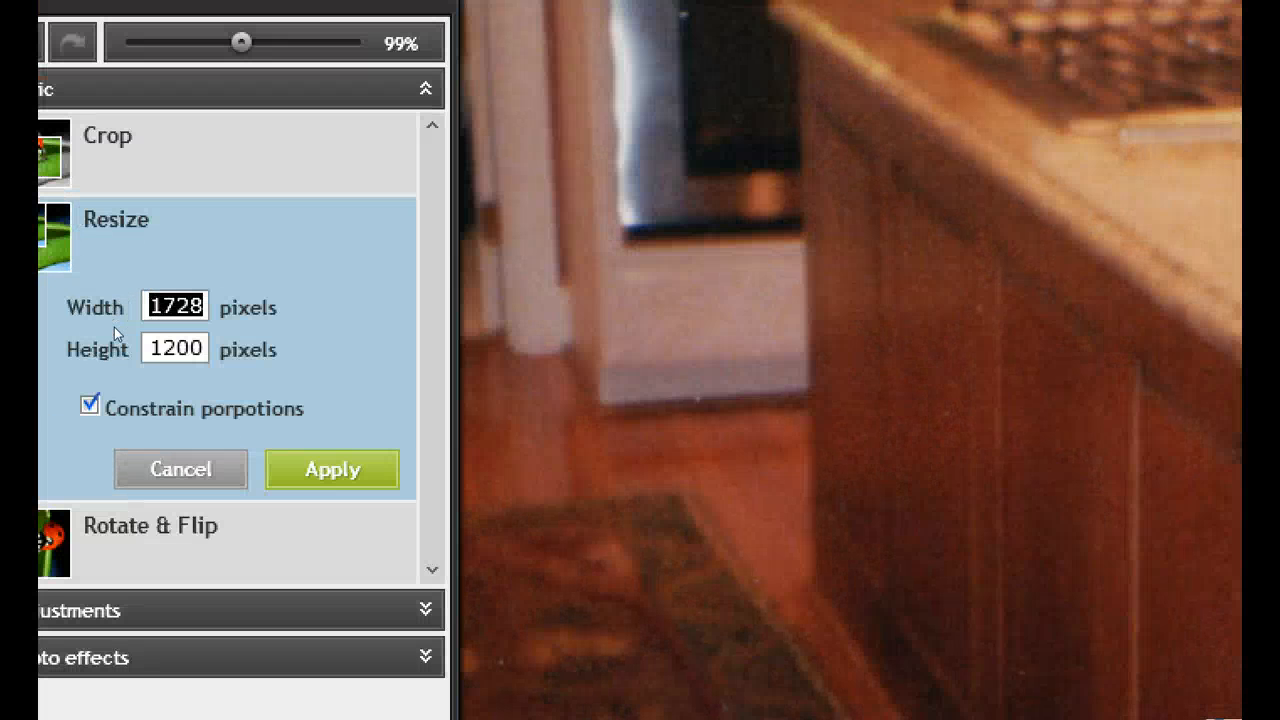
click(163, 307)
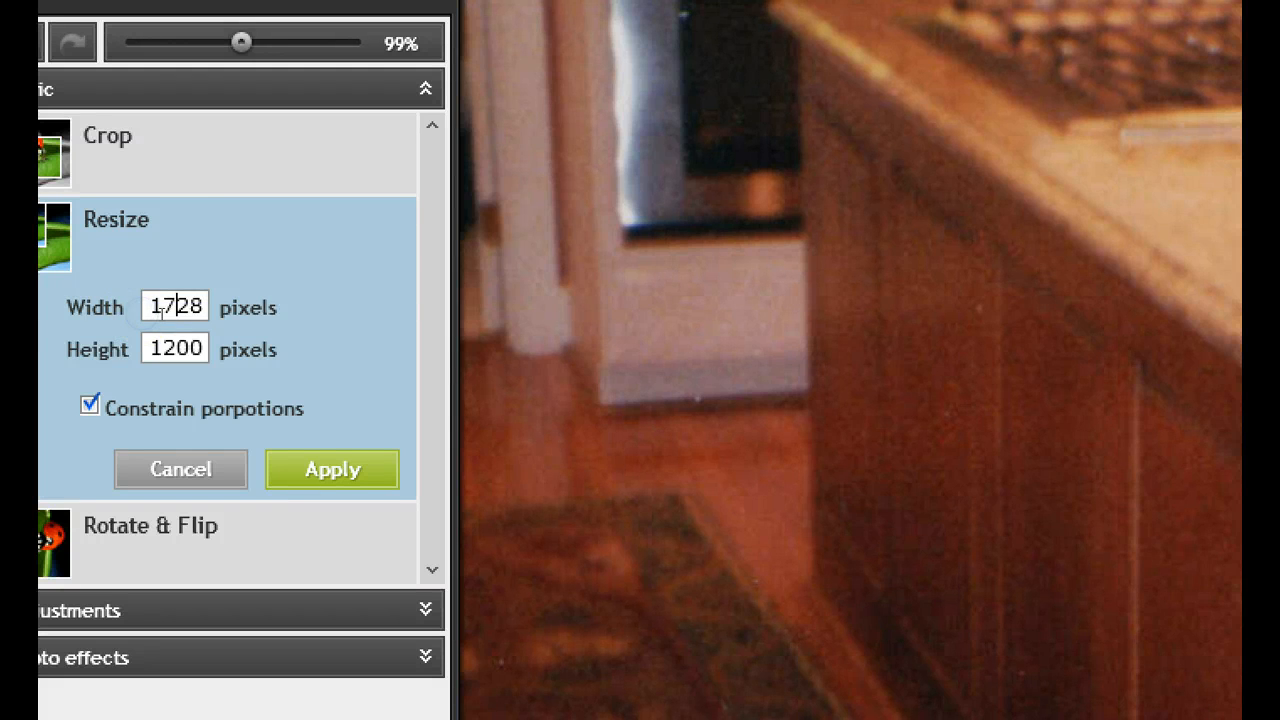
double_click(163, 307)
text(64)
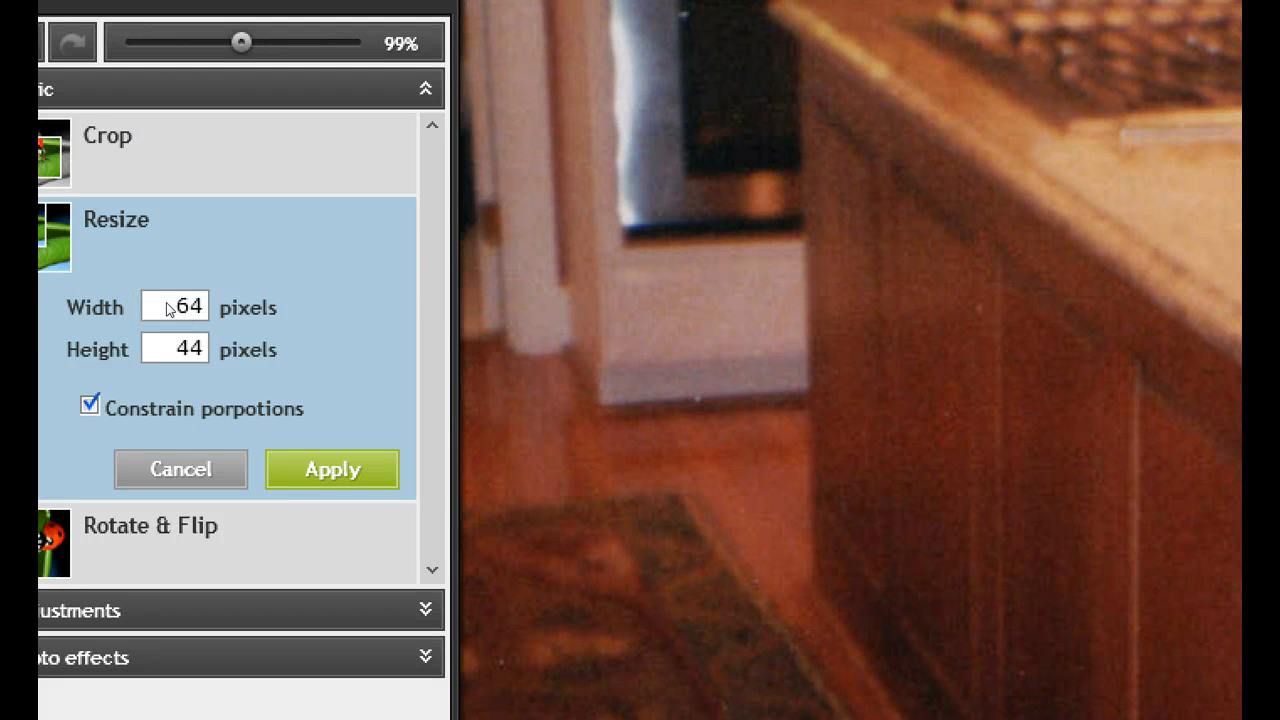
text(0)
click(148, 347)
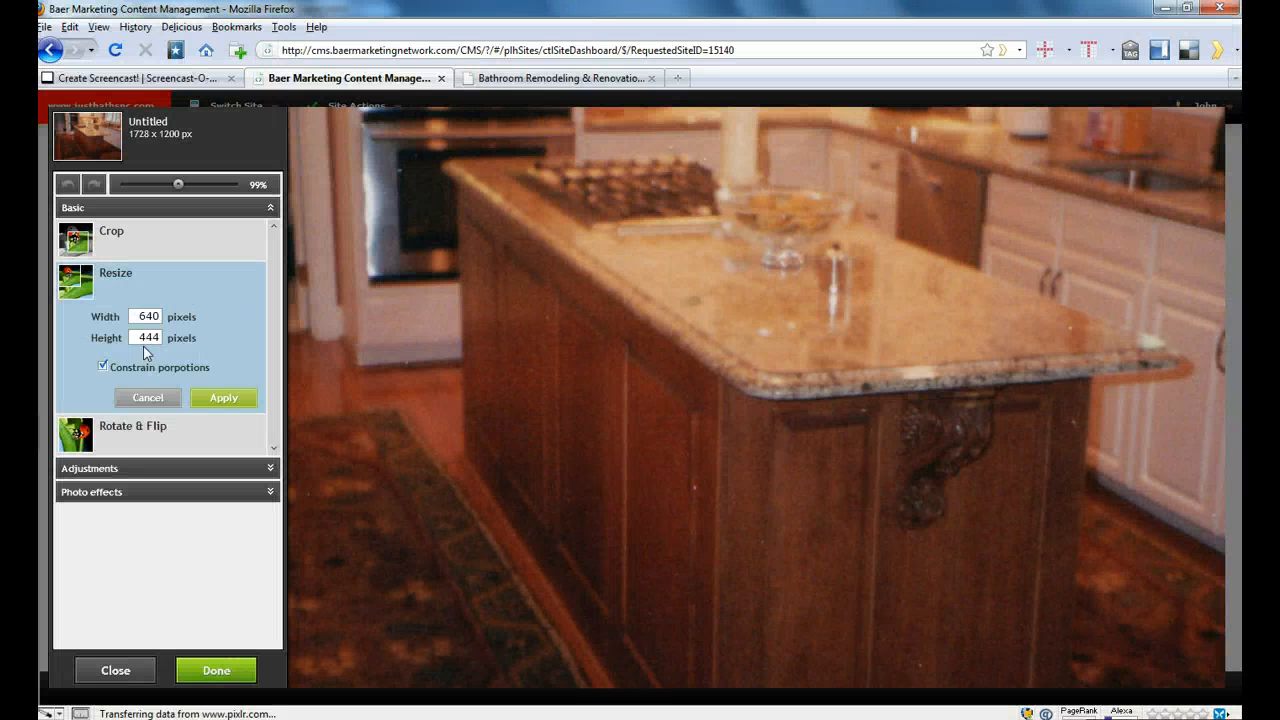
click(205, 398)
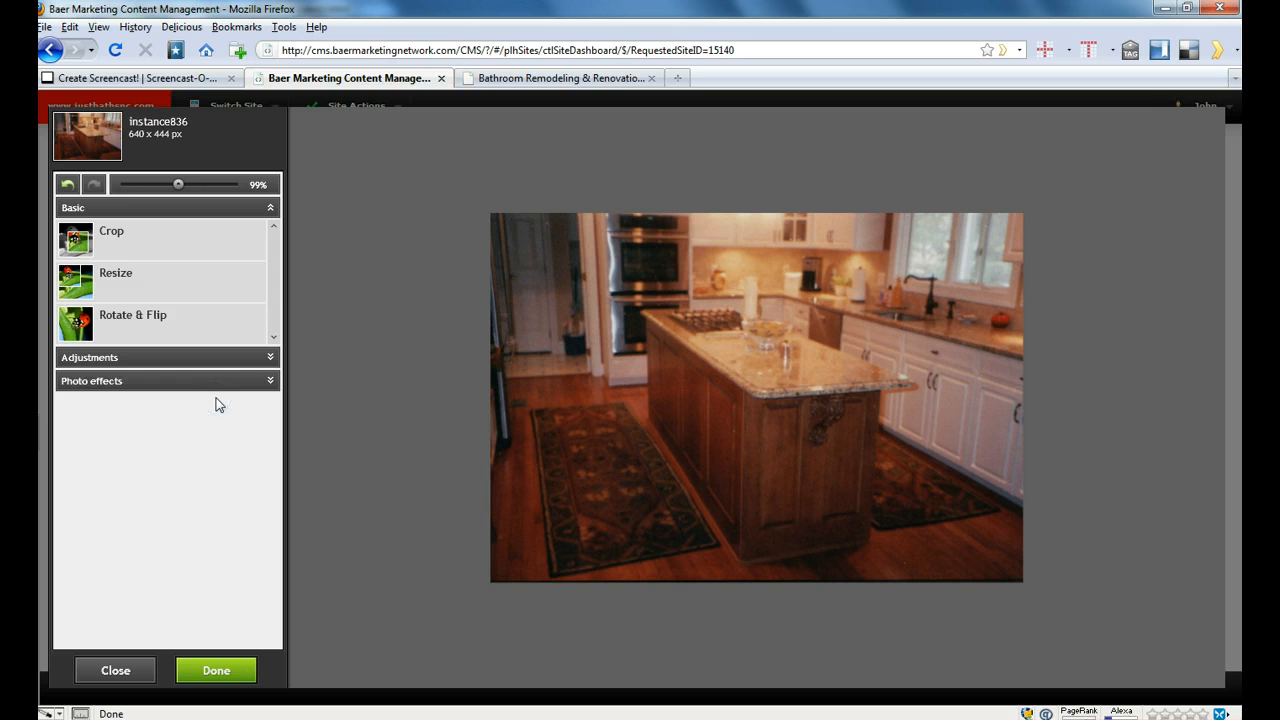
click(289, 399)
click(681, 474)
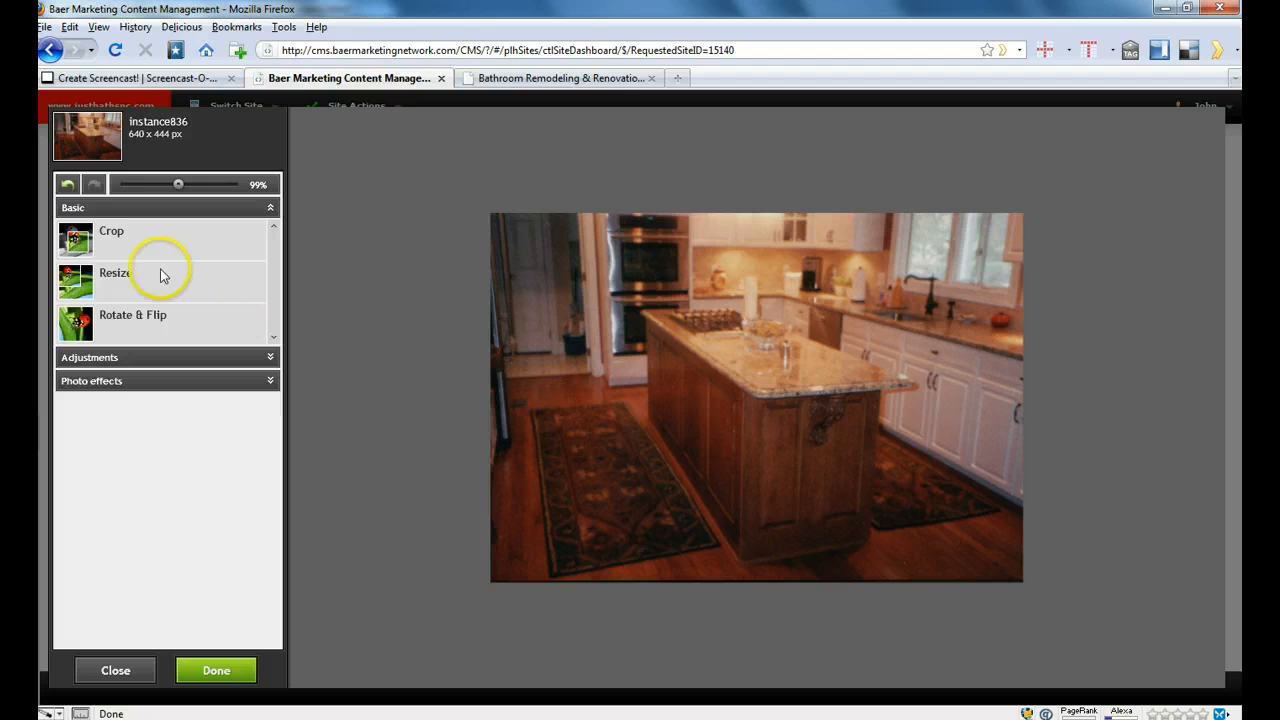
- Frame a crop of about 364 by 358 pixels around the kitchen island, and discard the crop
click(112, 240)
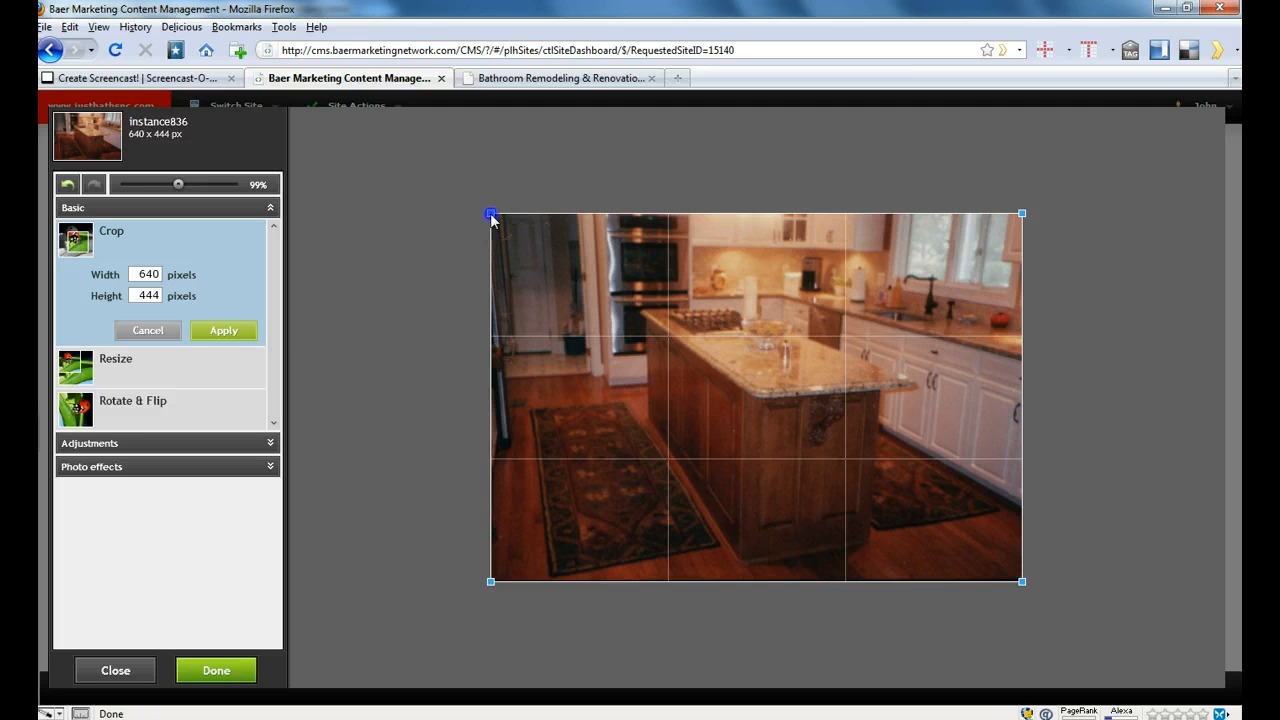
drag(491, 215, 696, 284)
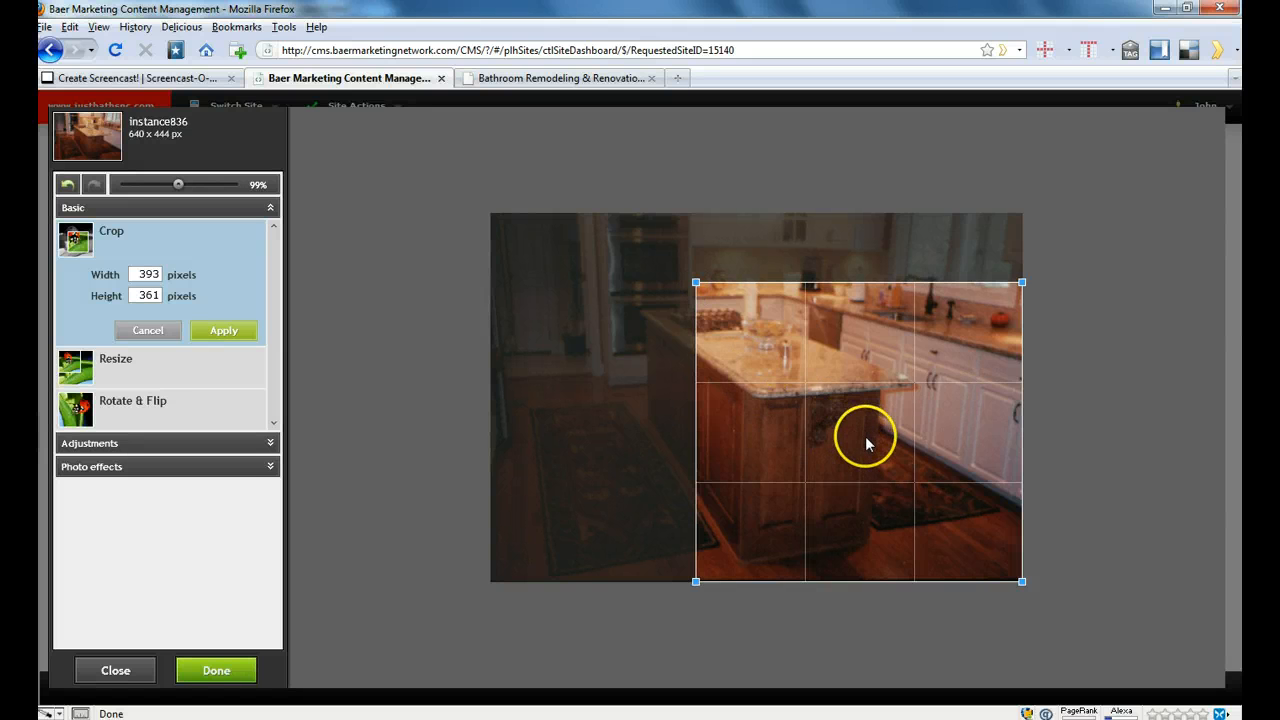
drag(1023, 582, 930, 581)
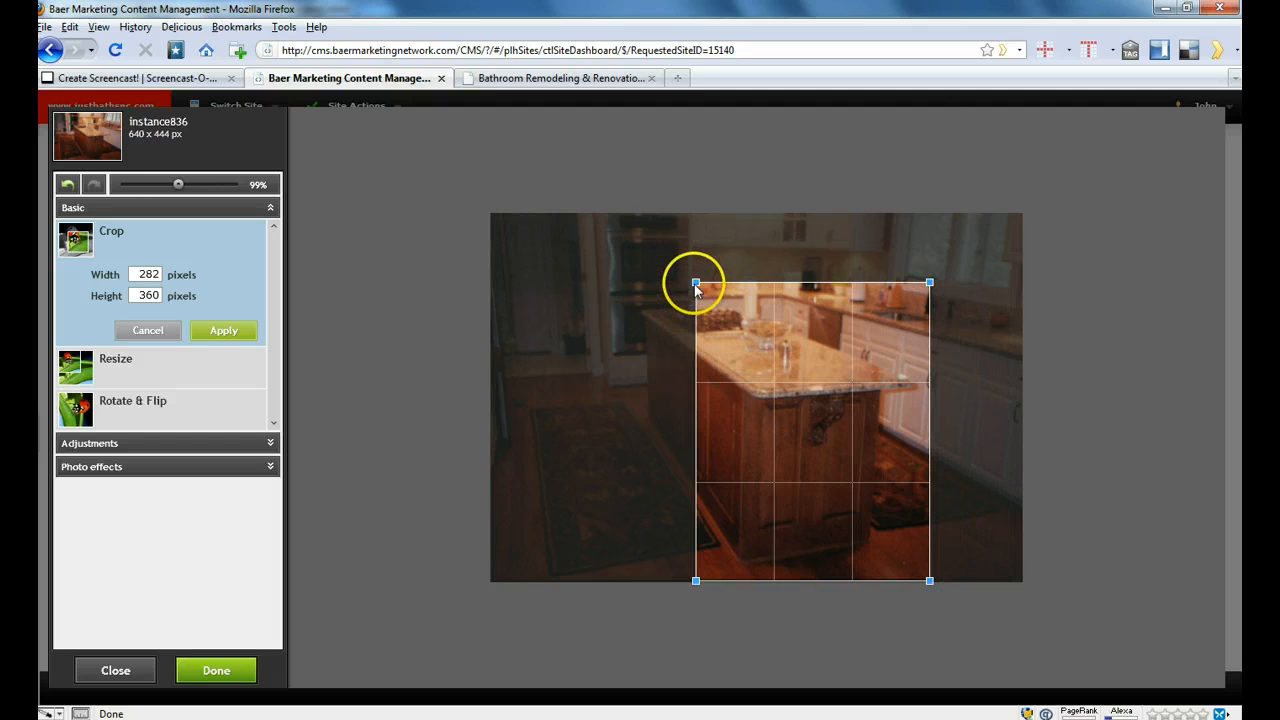
drag(695, 283, 627, 286)
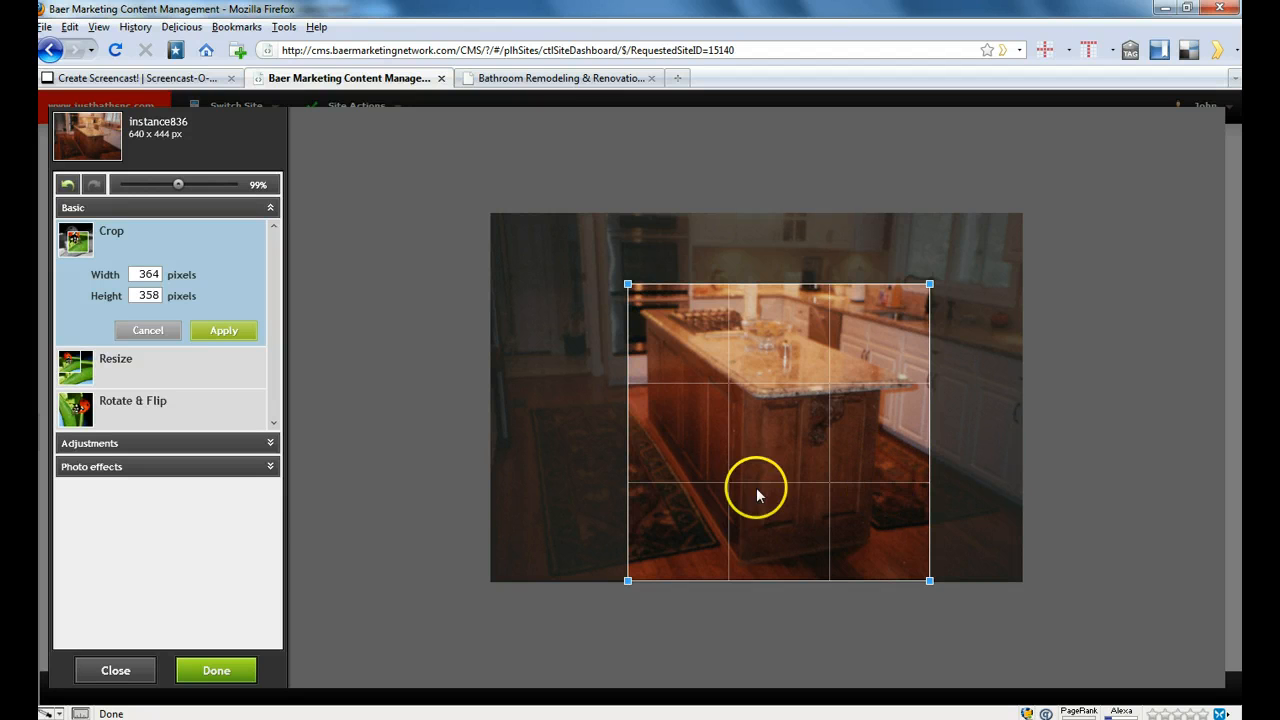
click(213, 338)
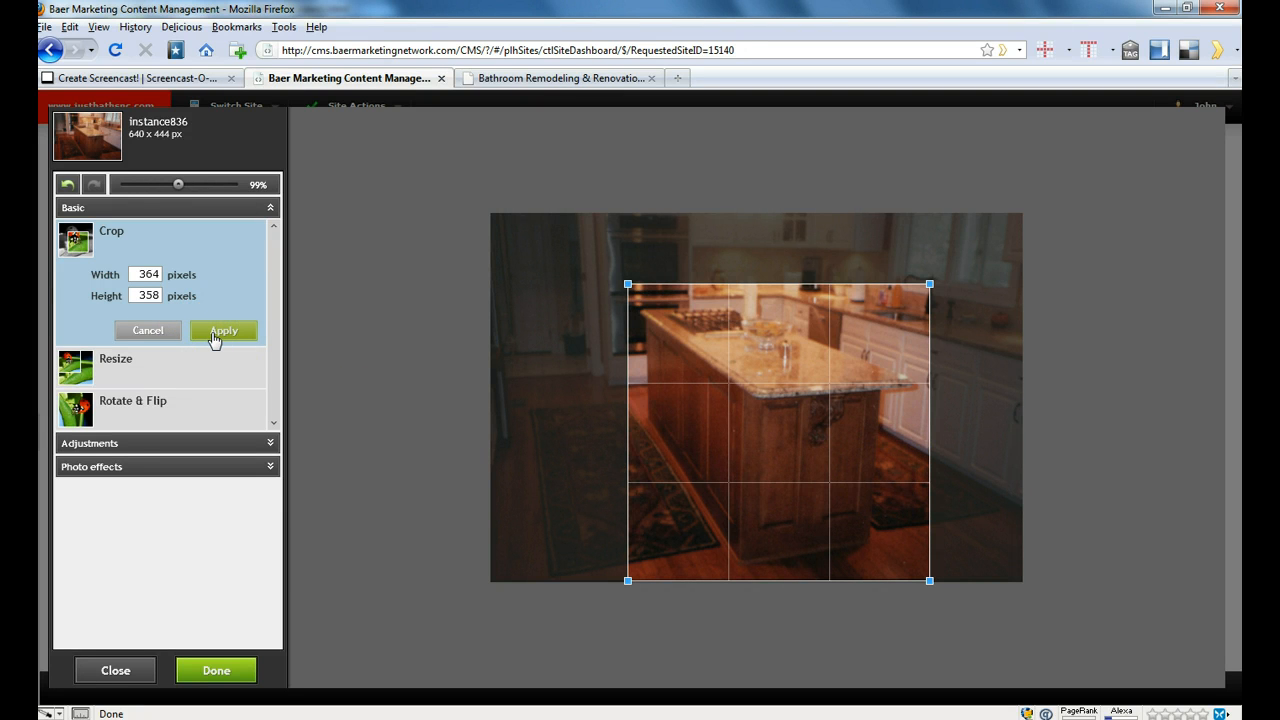
click(201, 336)
click(150, 338)
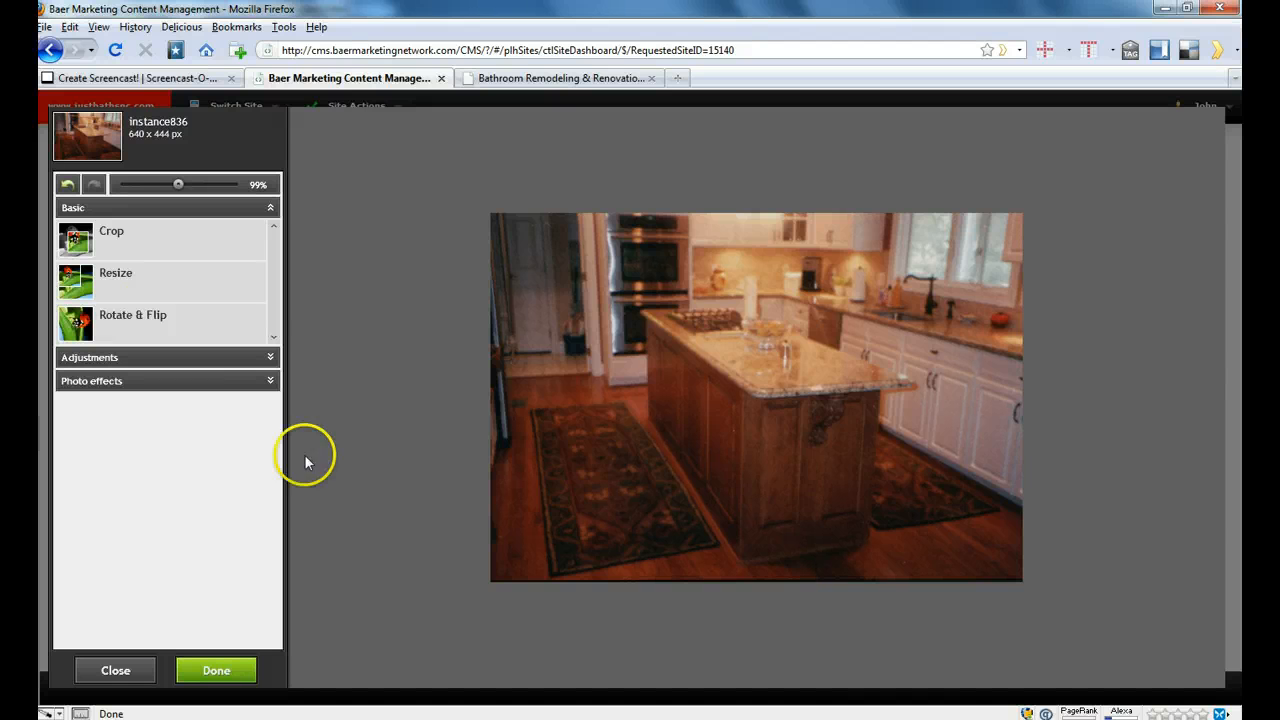
click(67, 190)
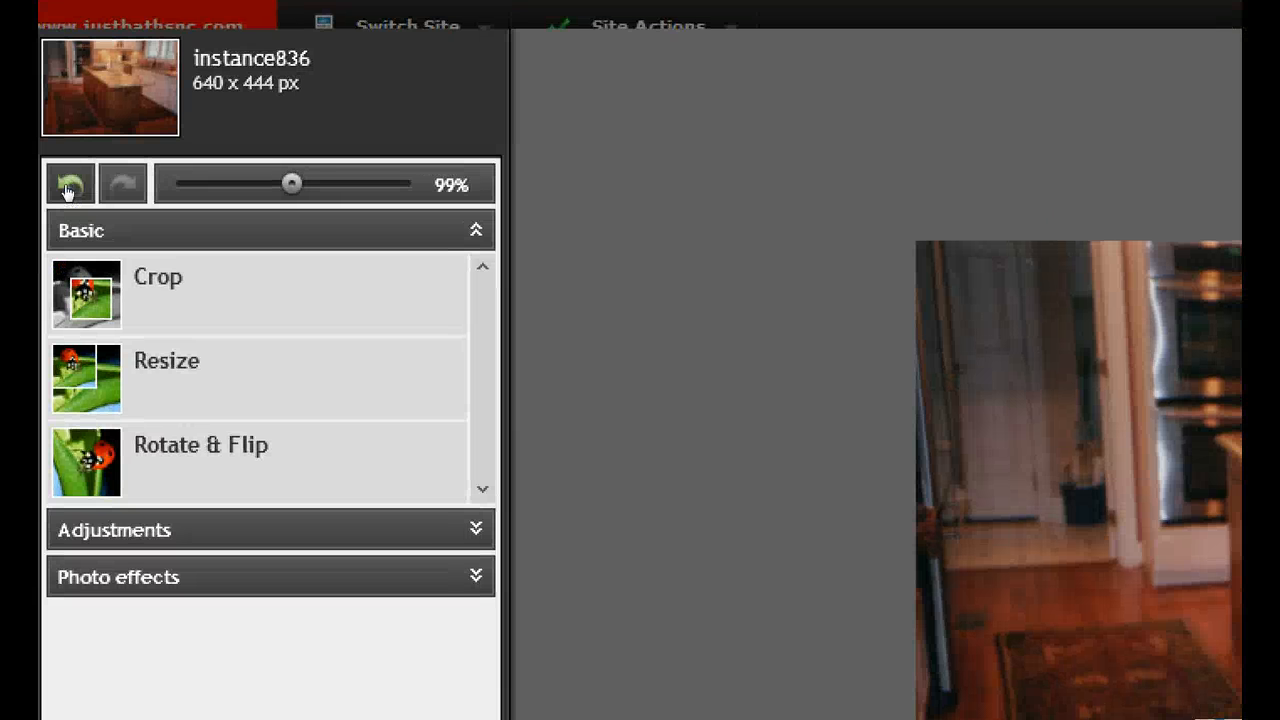
click(67, 188)
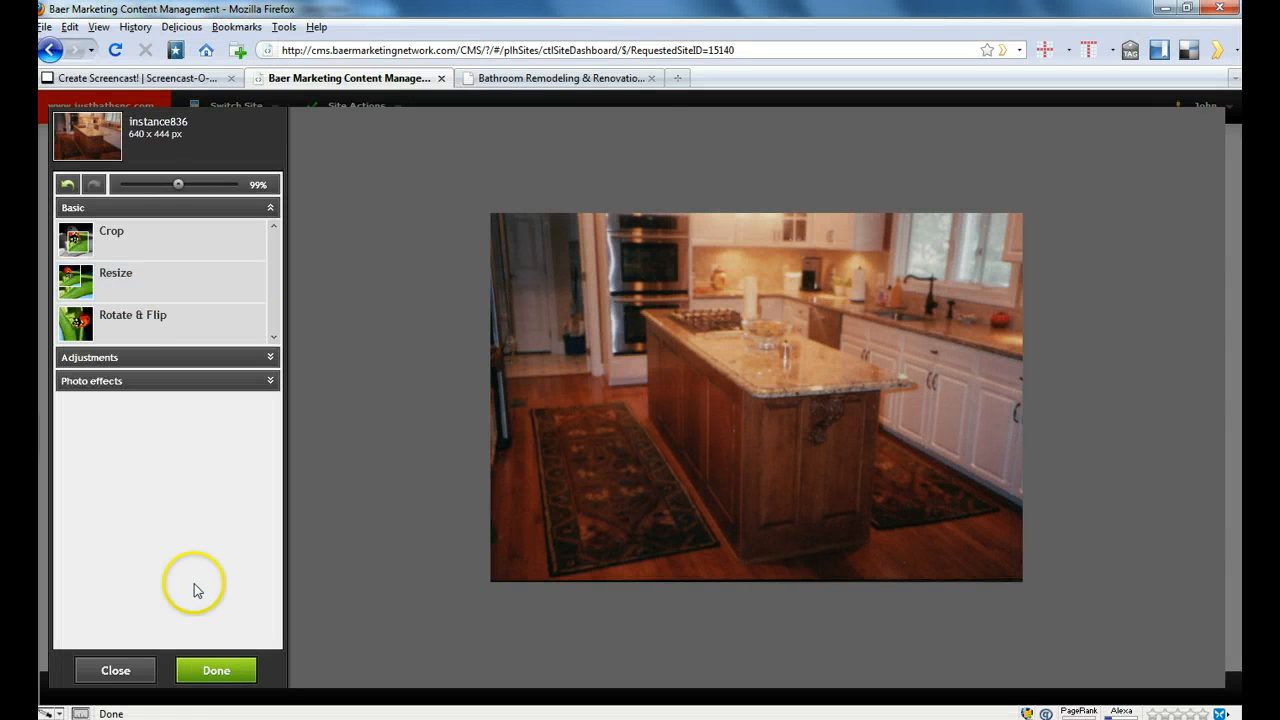
- Finish editing the resized kitchen island photo and save it back to the image library
click(223, 676)
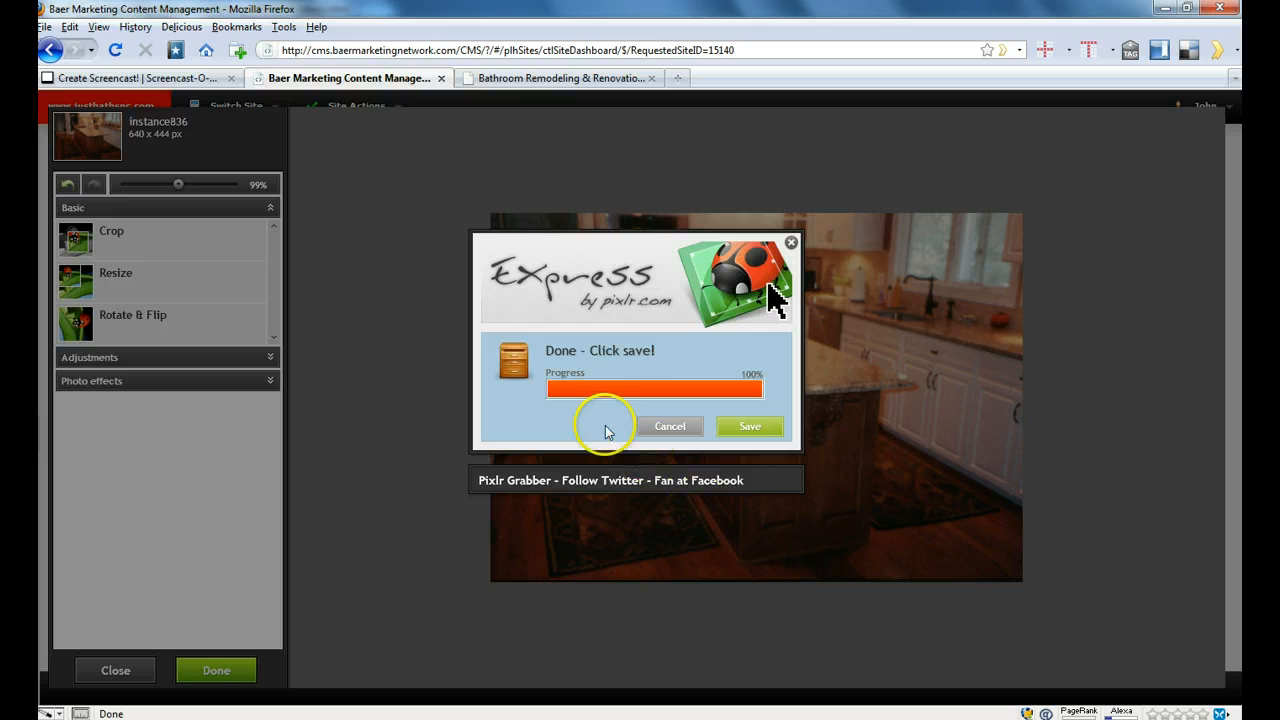
click(748, 431)
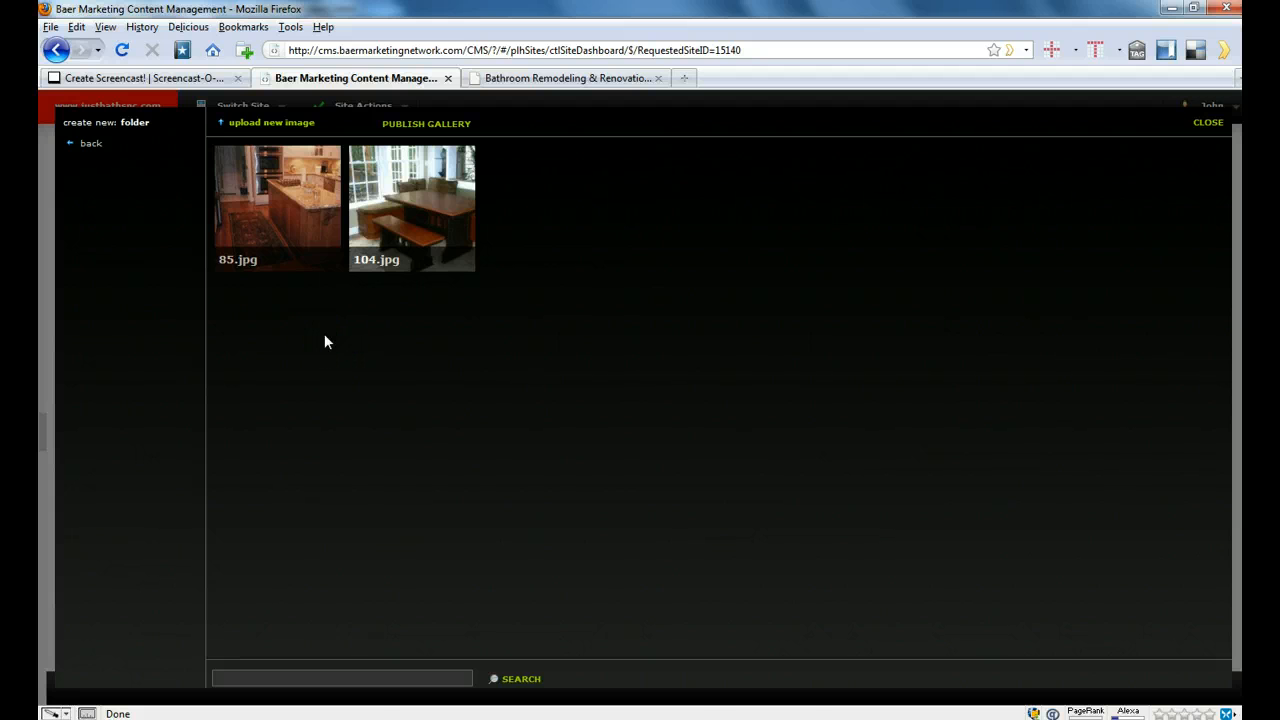
- Rename 85.jpg as island.jpg, give it the description "Kitchen Island", and save the image properties
click(291, 240)
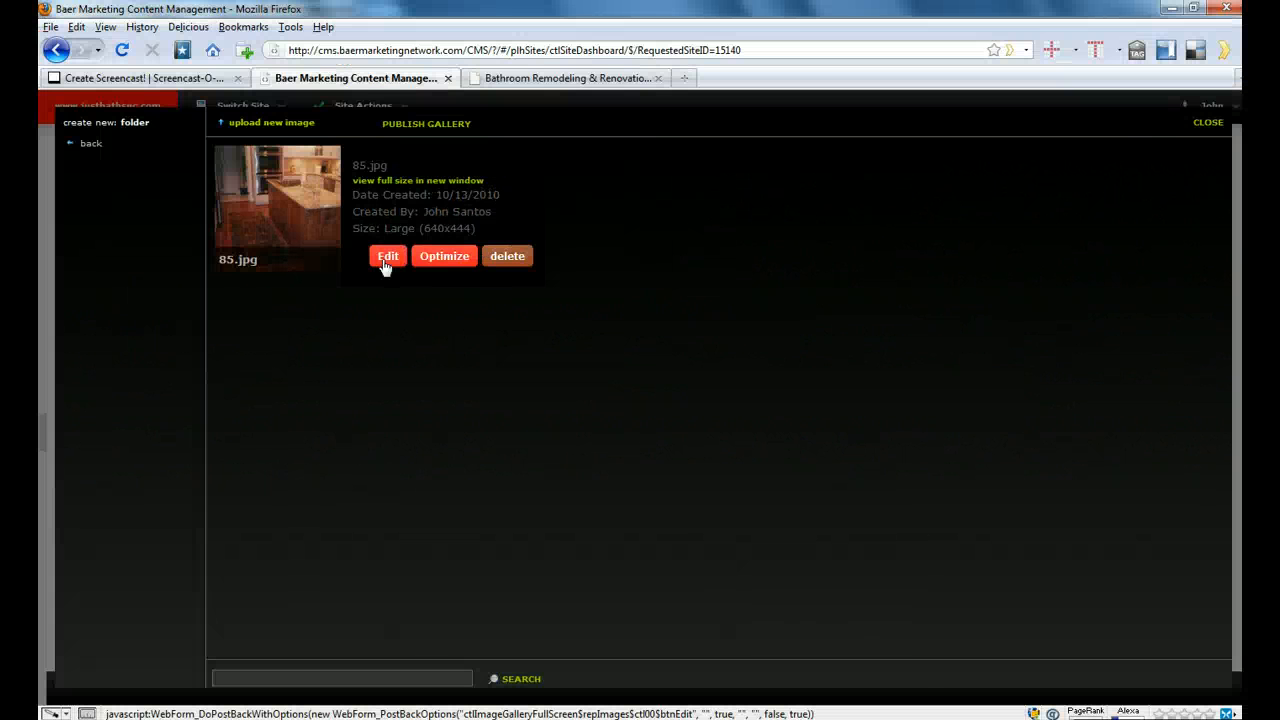
click(386, 258)
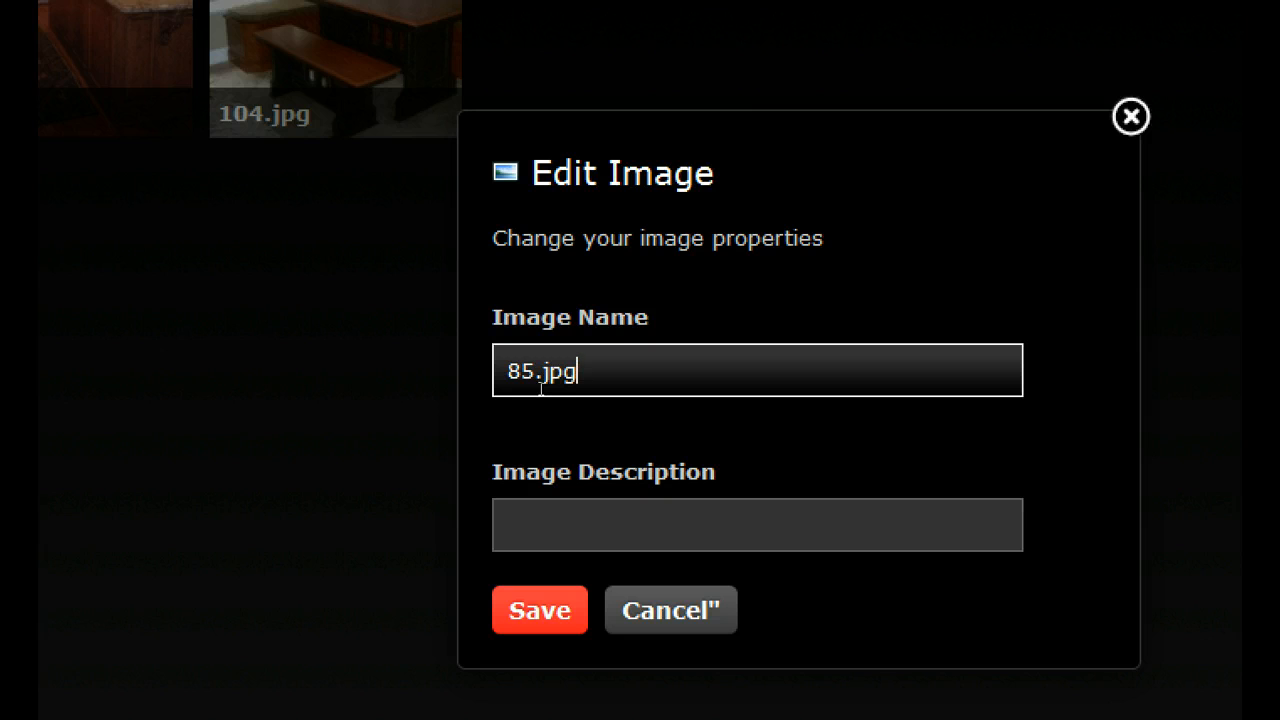
key(Home)
key(Delete)
key(Delete)
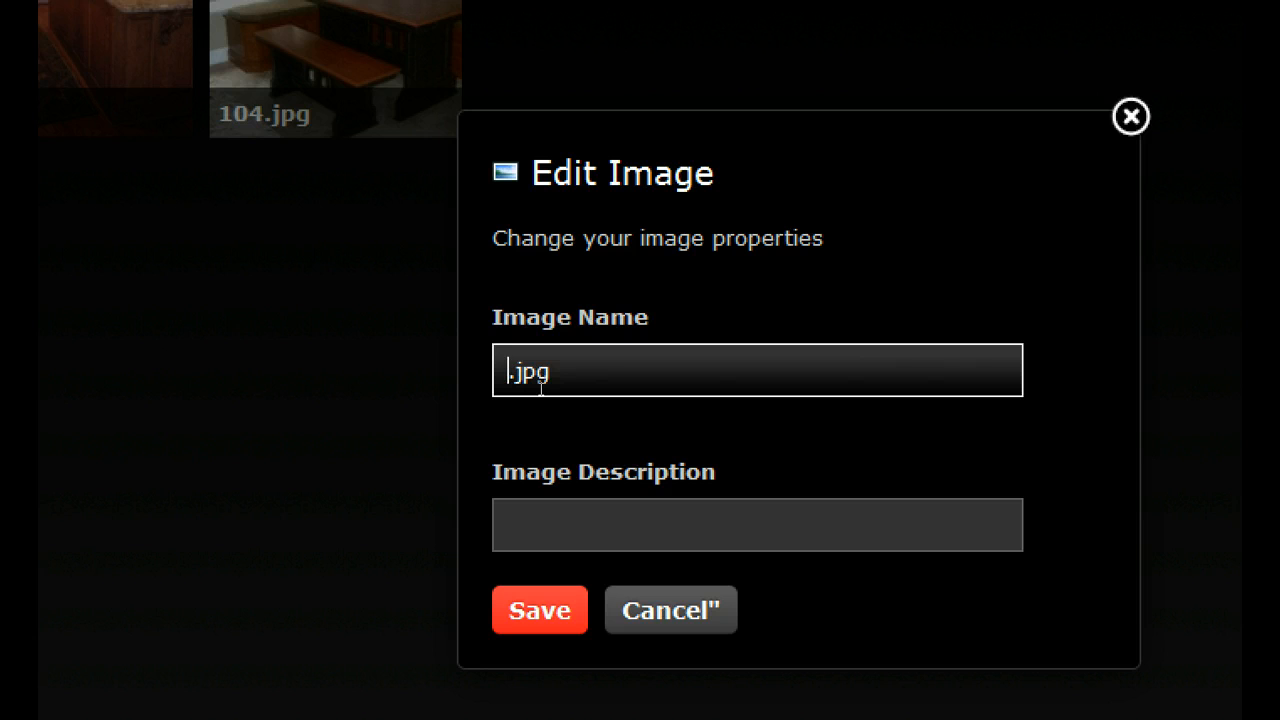
text(island)
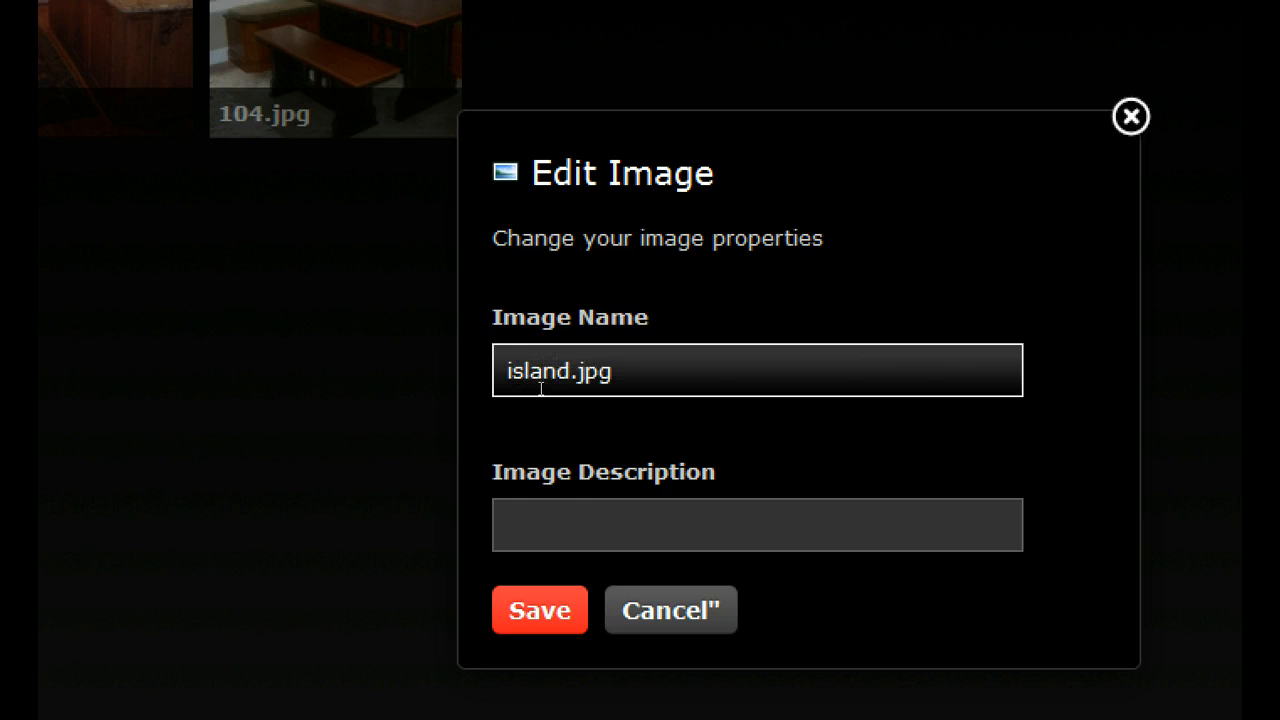
click(514, 460)
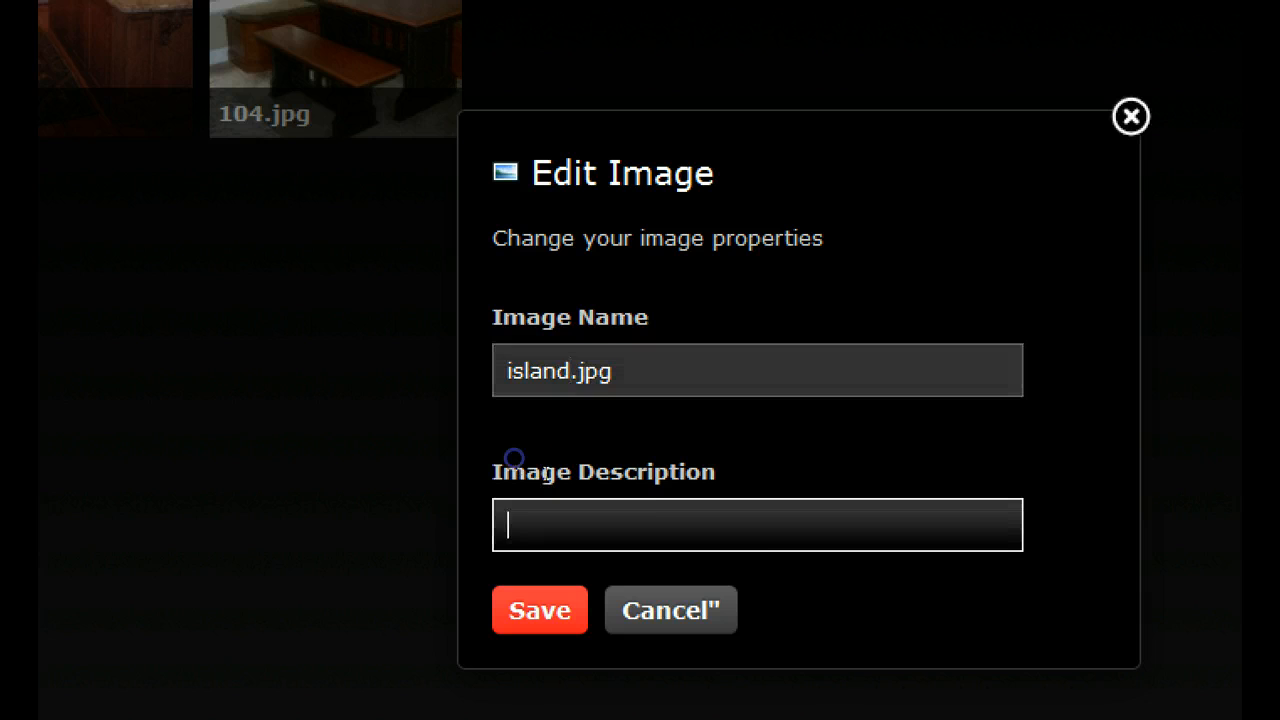
text(Kitchen Is)
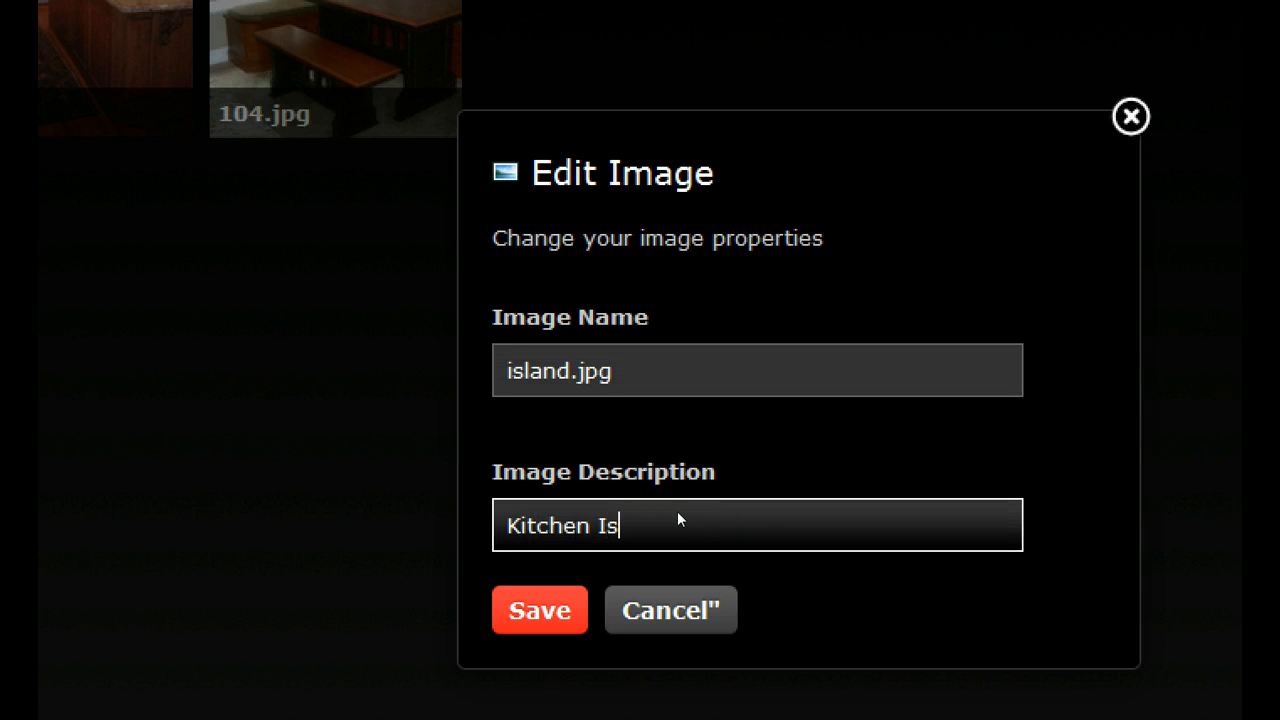
text(land)
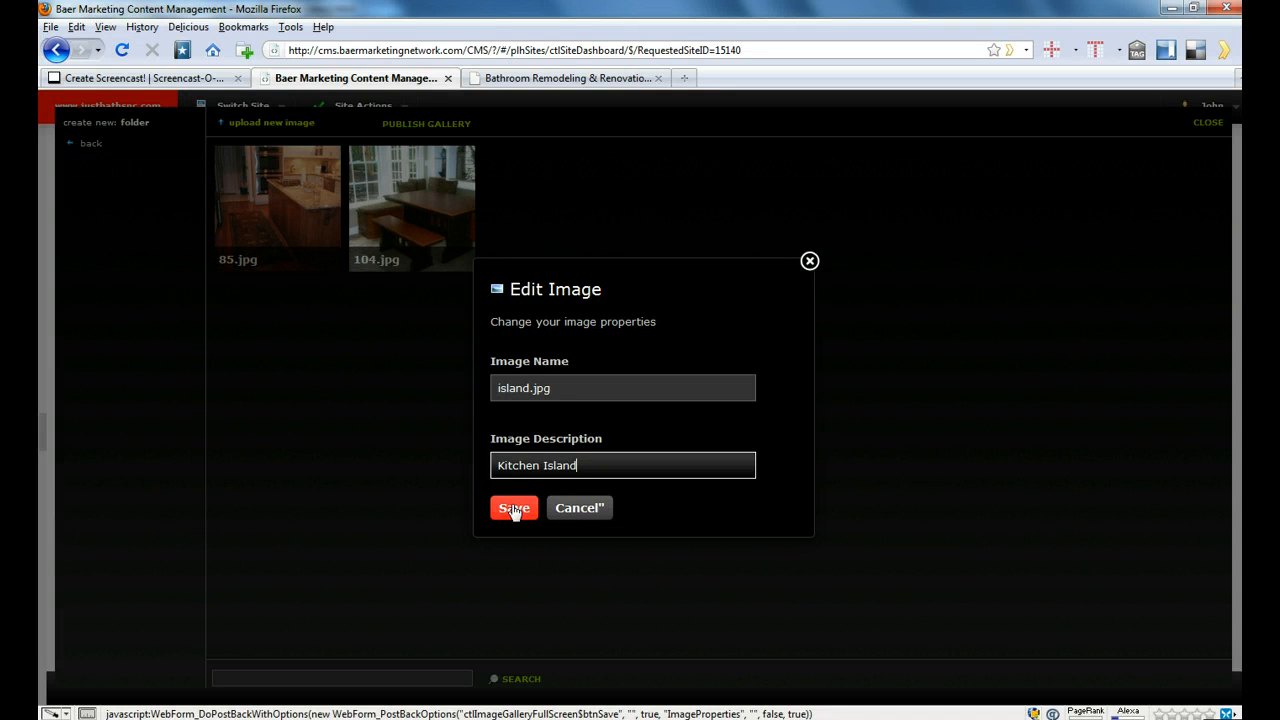
click(513, 509)
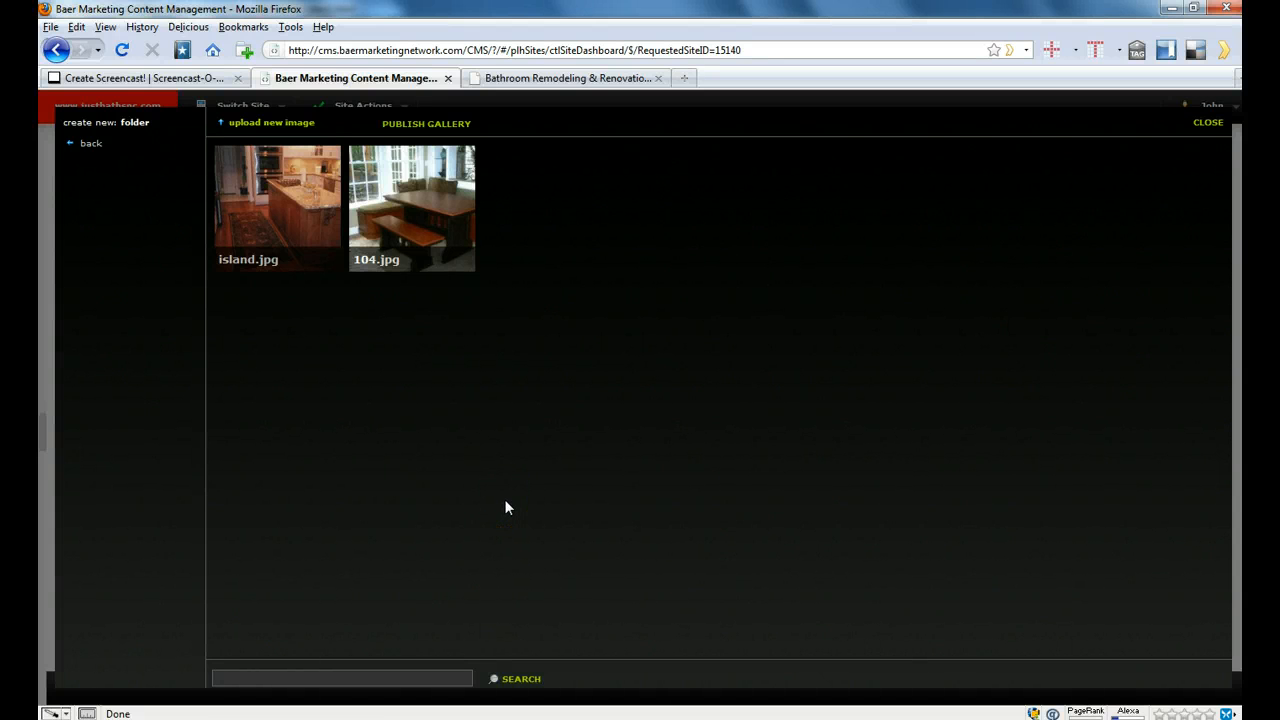
- Open 104.jpg for optimizing and resize it to a width of 640 pixels with proportions constrained
click(425, 262)
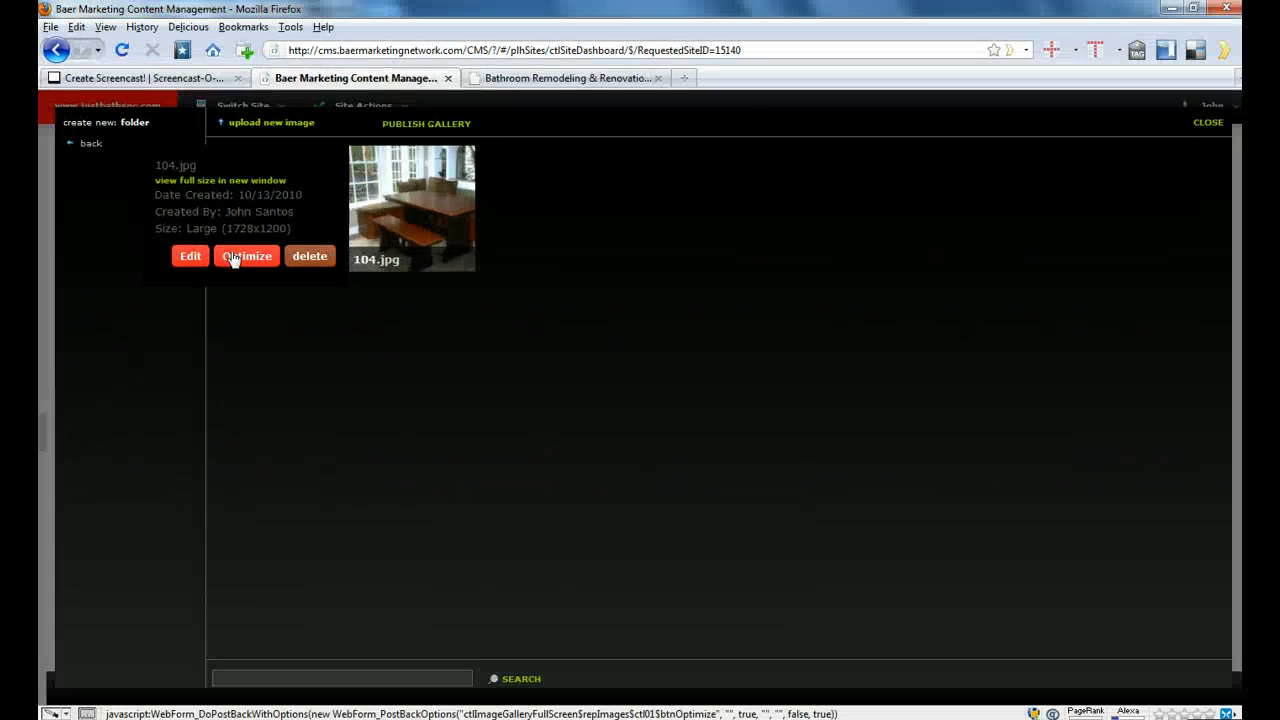
click(151, 263)
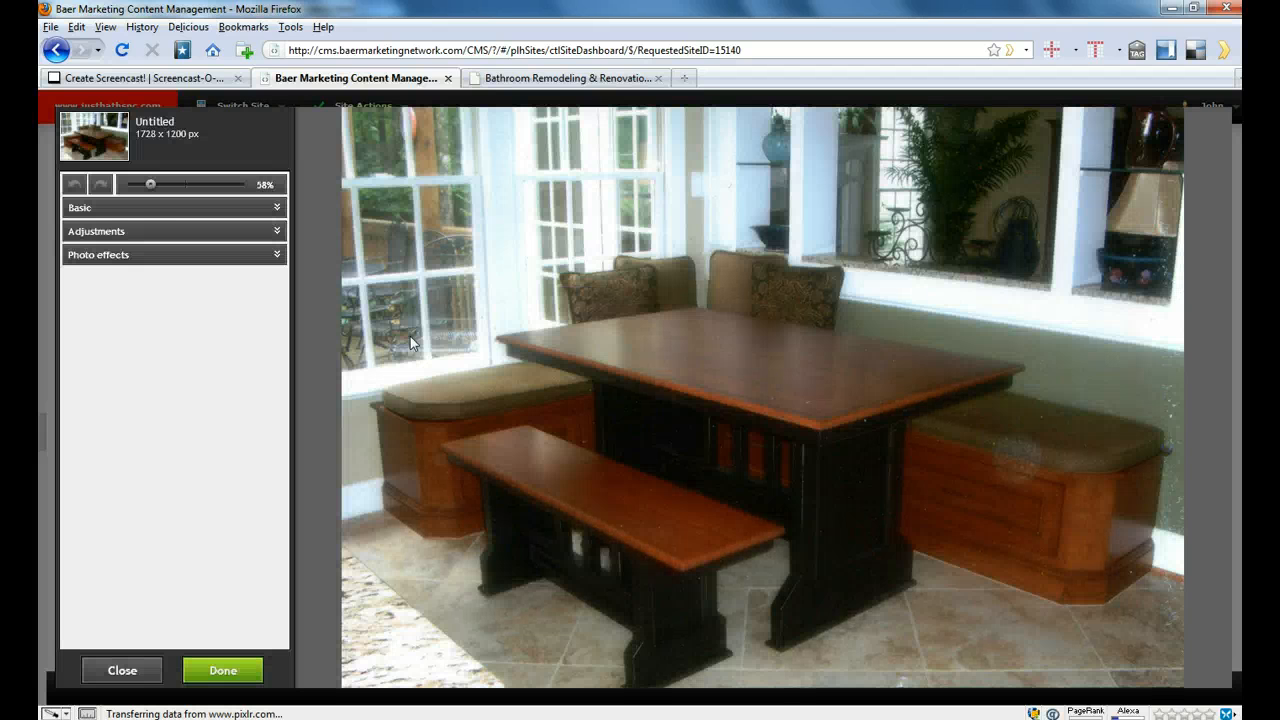
click(182, 214)
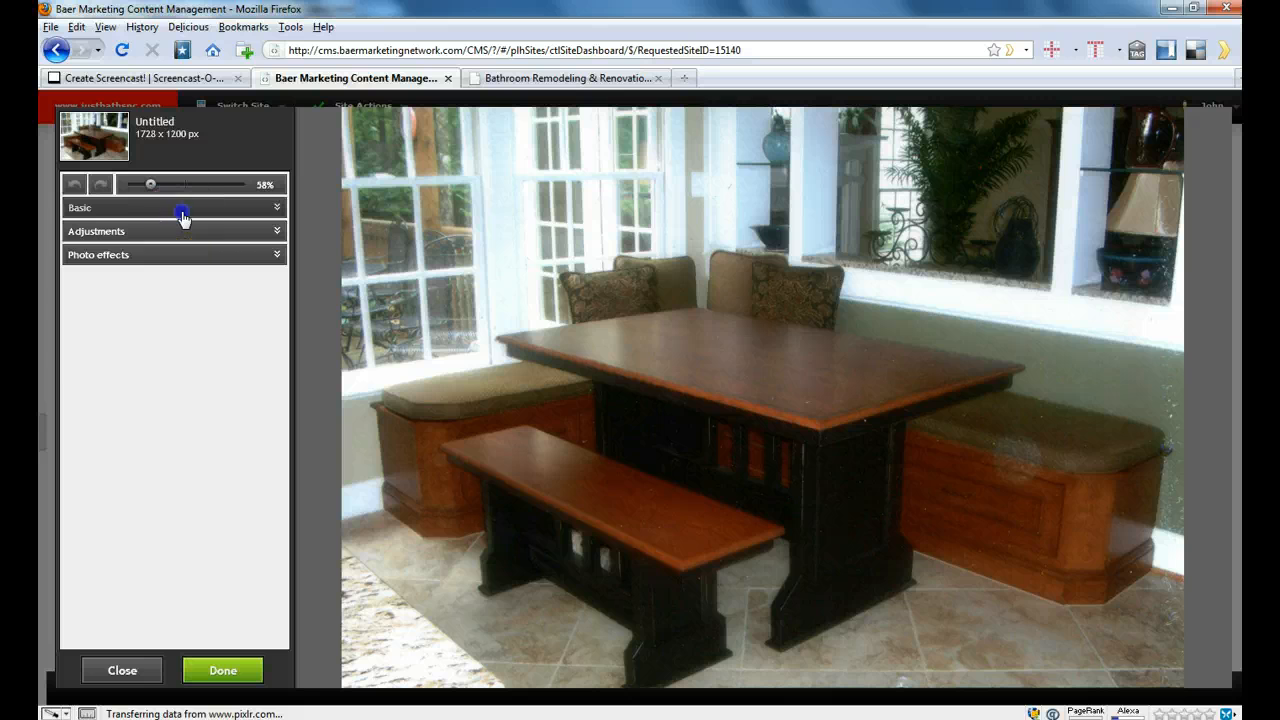
click(133, 286)
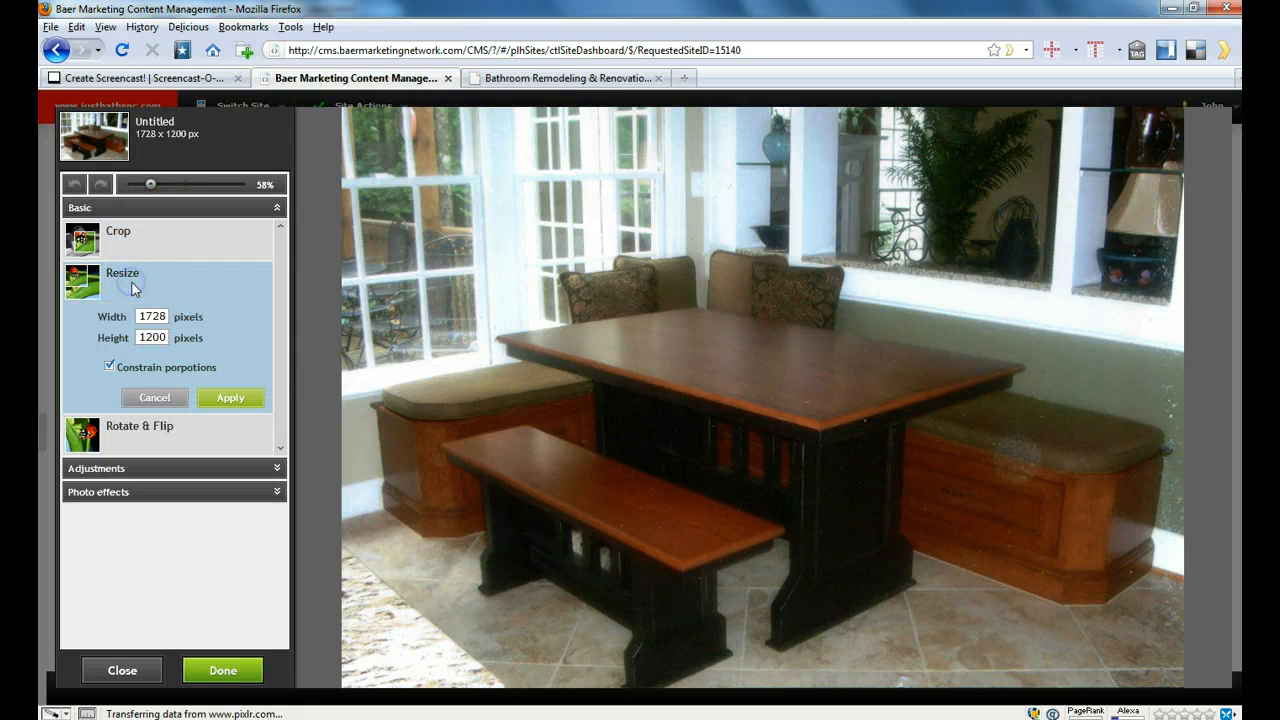
drag(167, 317, 122, 316)
key(BackSpace)
text(56)
key(BackSpace)
key(BackSpace)
text(640)
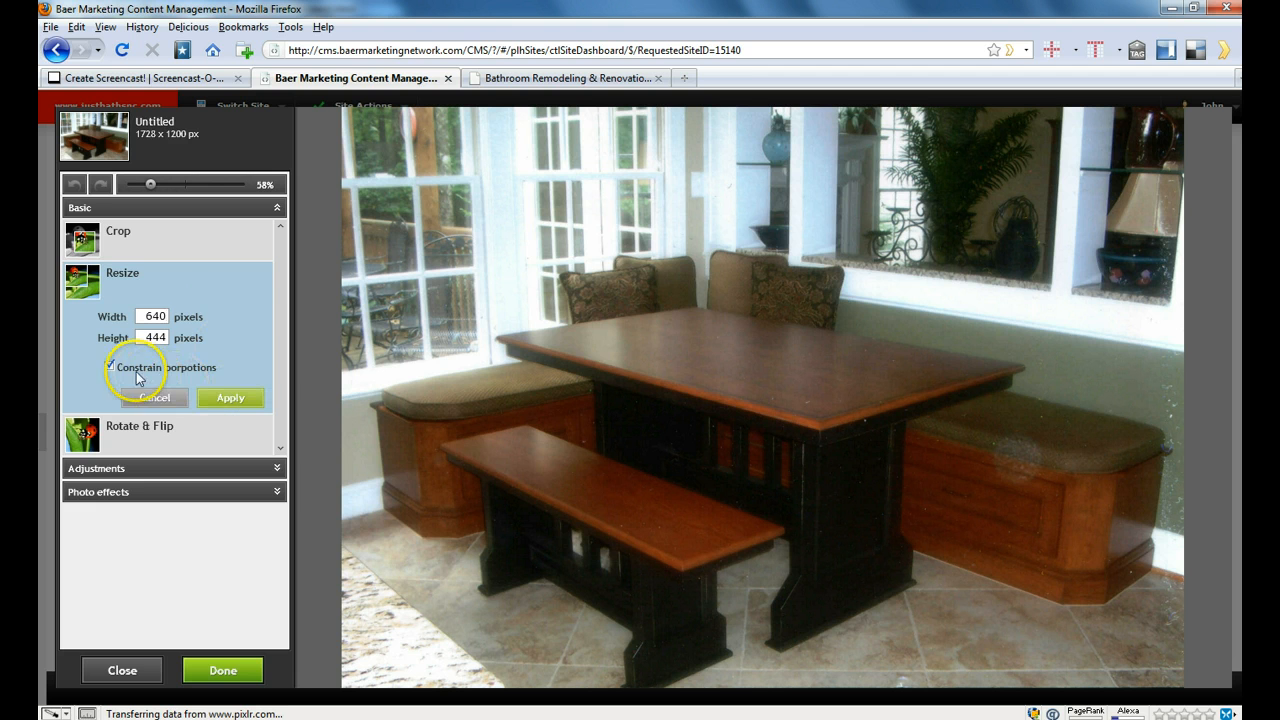
click(220, 399)
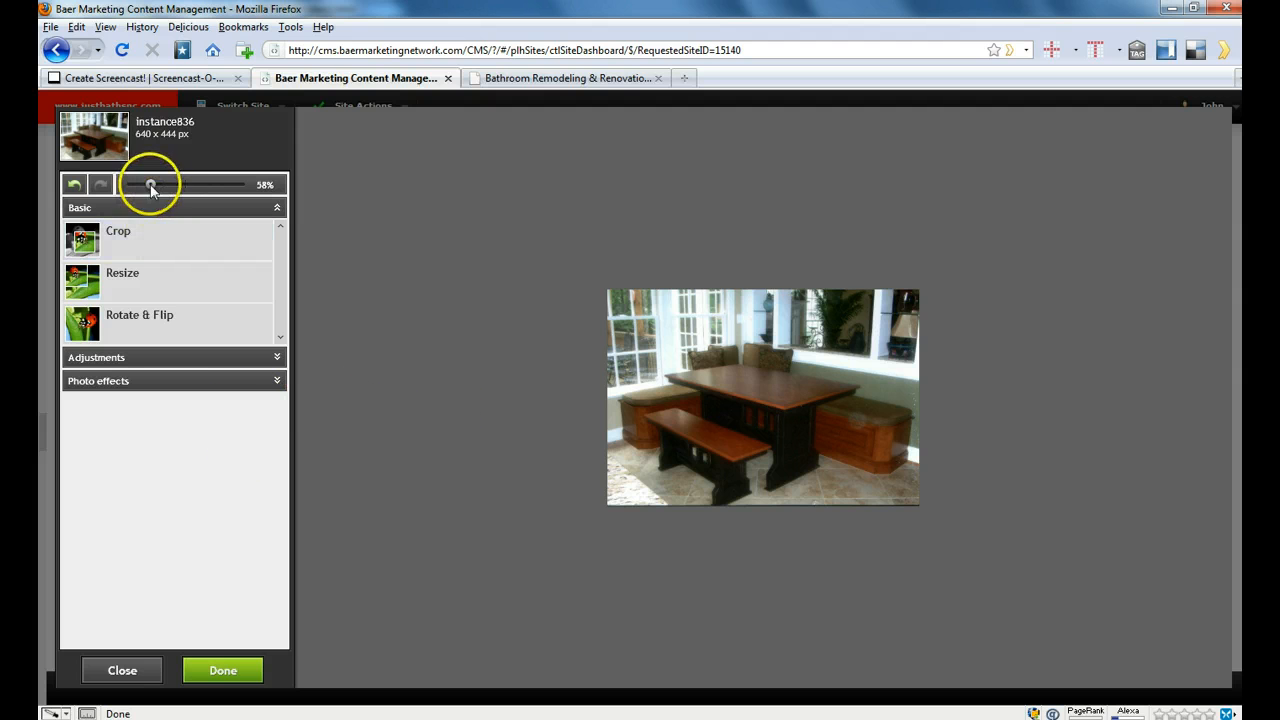
- View the resized kitchen table photo at 100% zoom, finish editing, and save it back to the image library
drag(150, 186, 185, 186)
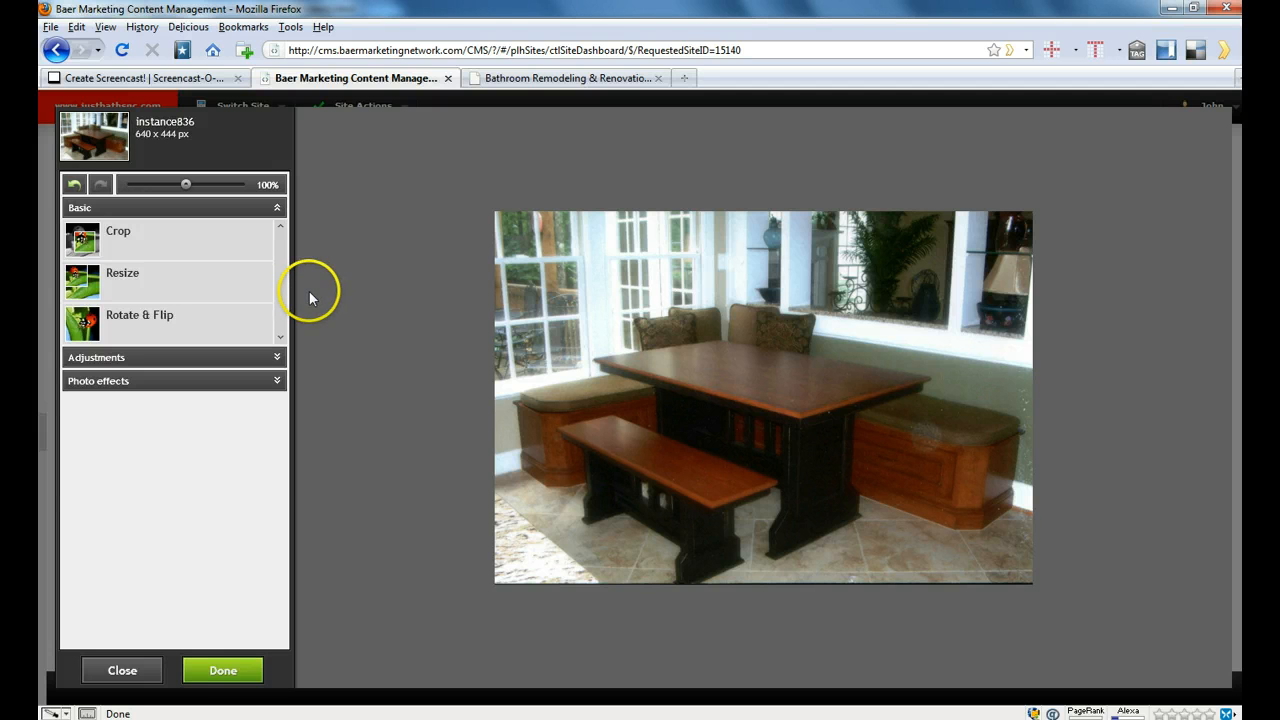
click(232, 673)
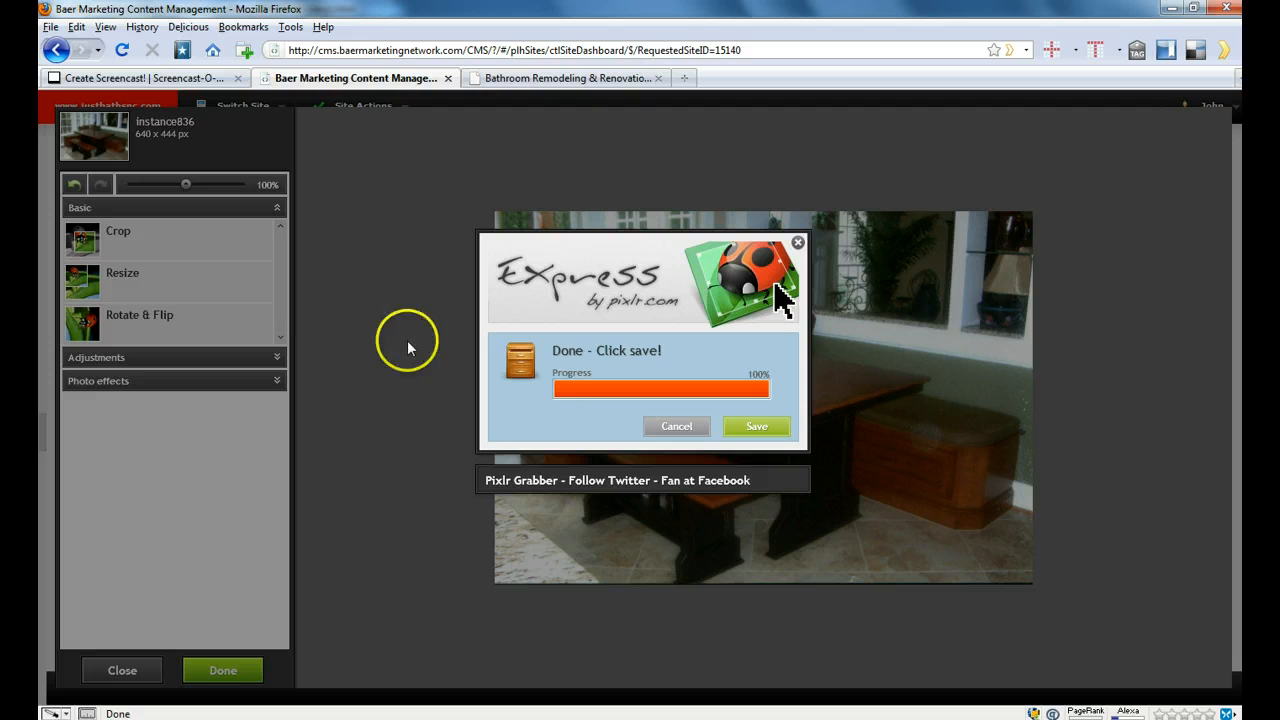
click(755, 427)
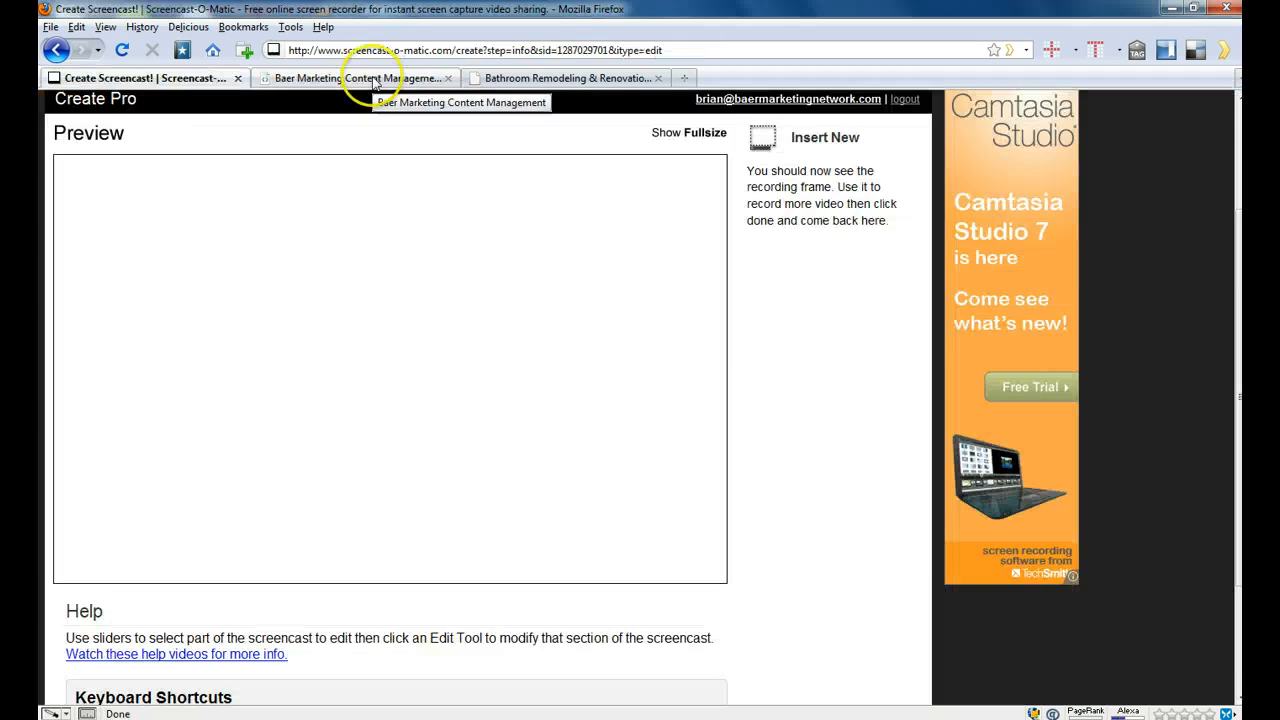
click(366, 78)
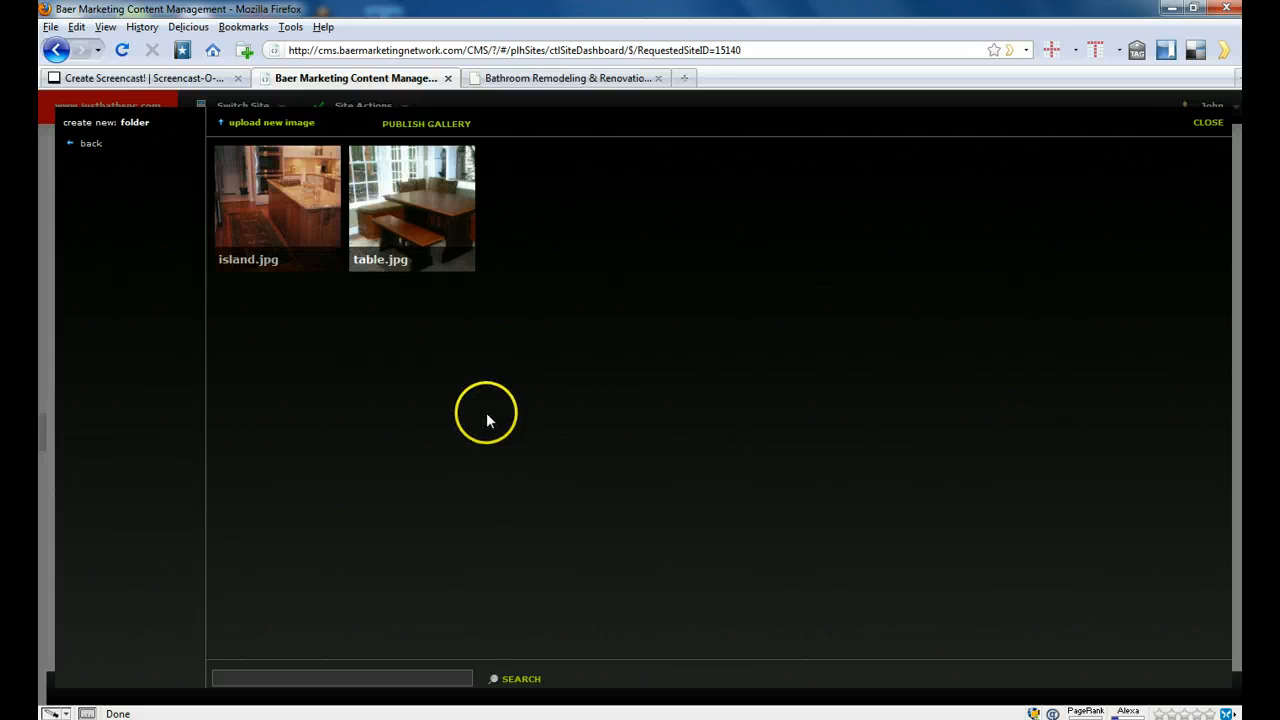
- Close the image library, reopen it from the site dashboard, and open Test Folder
mouse_move(424, 230)
click(1209, 114)
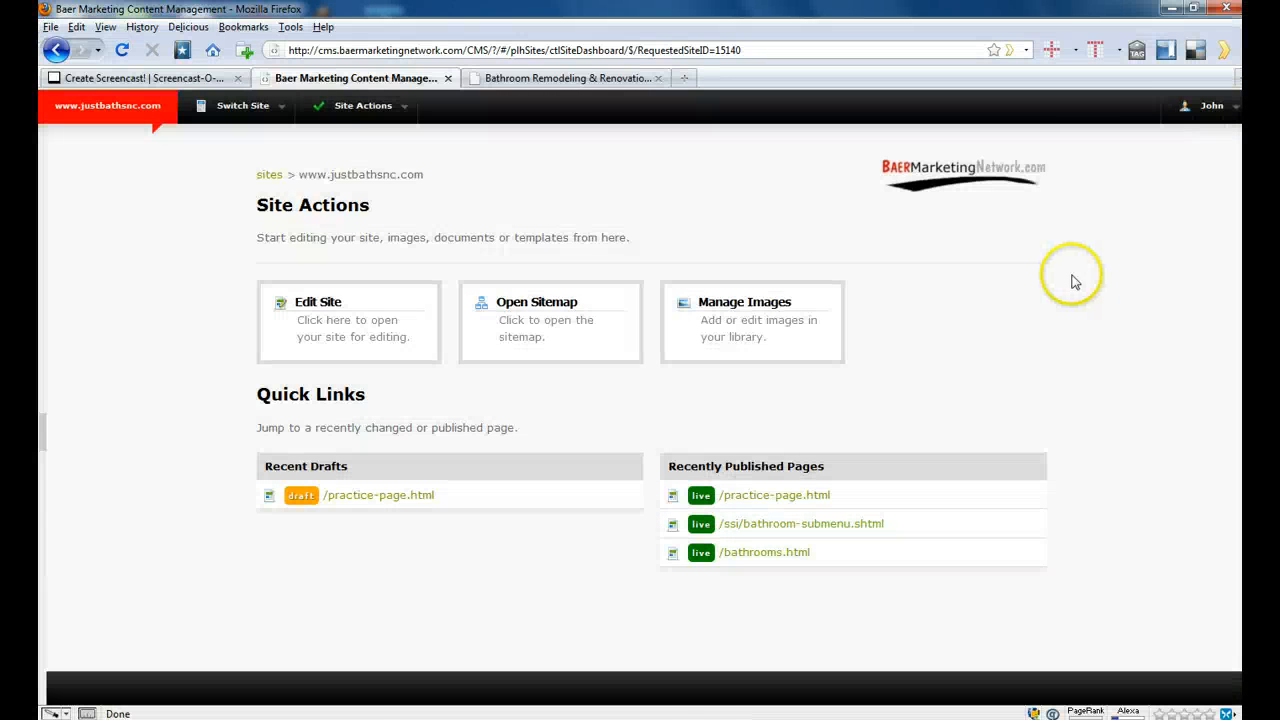
click(742, 308)
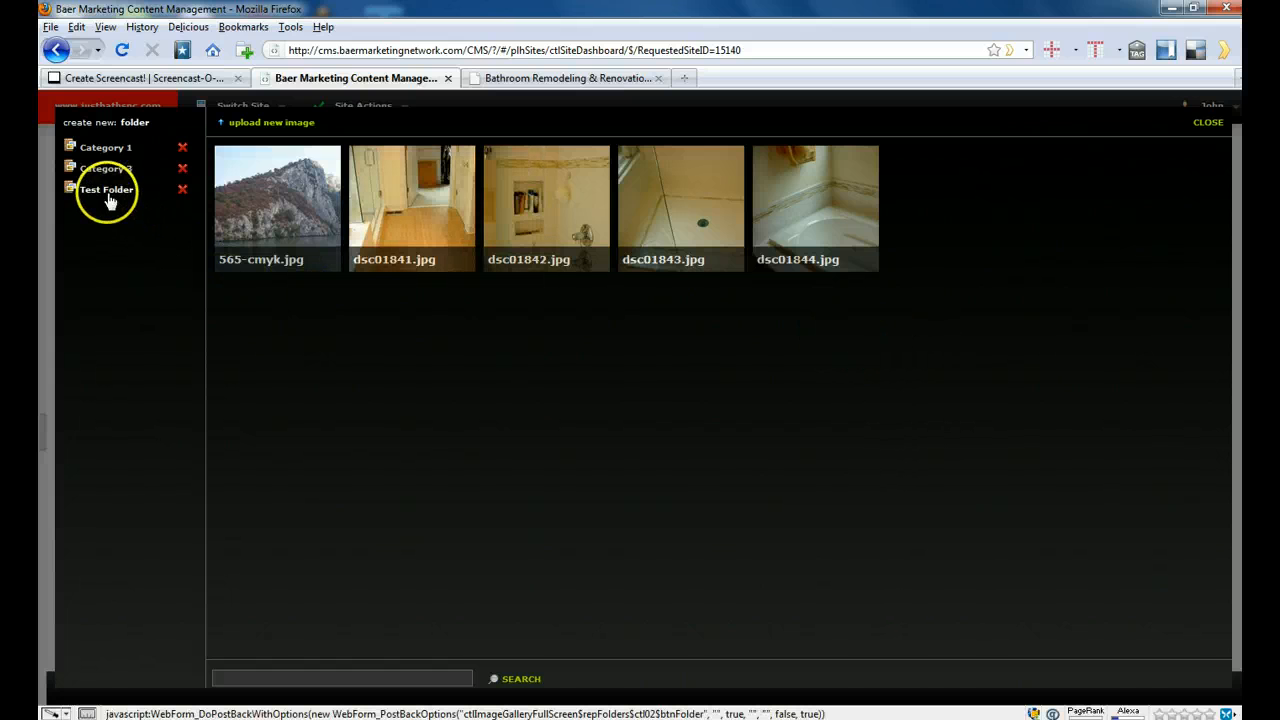
click(110, 200)
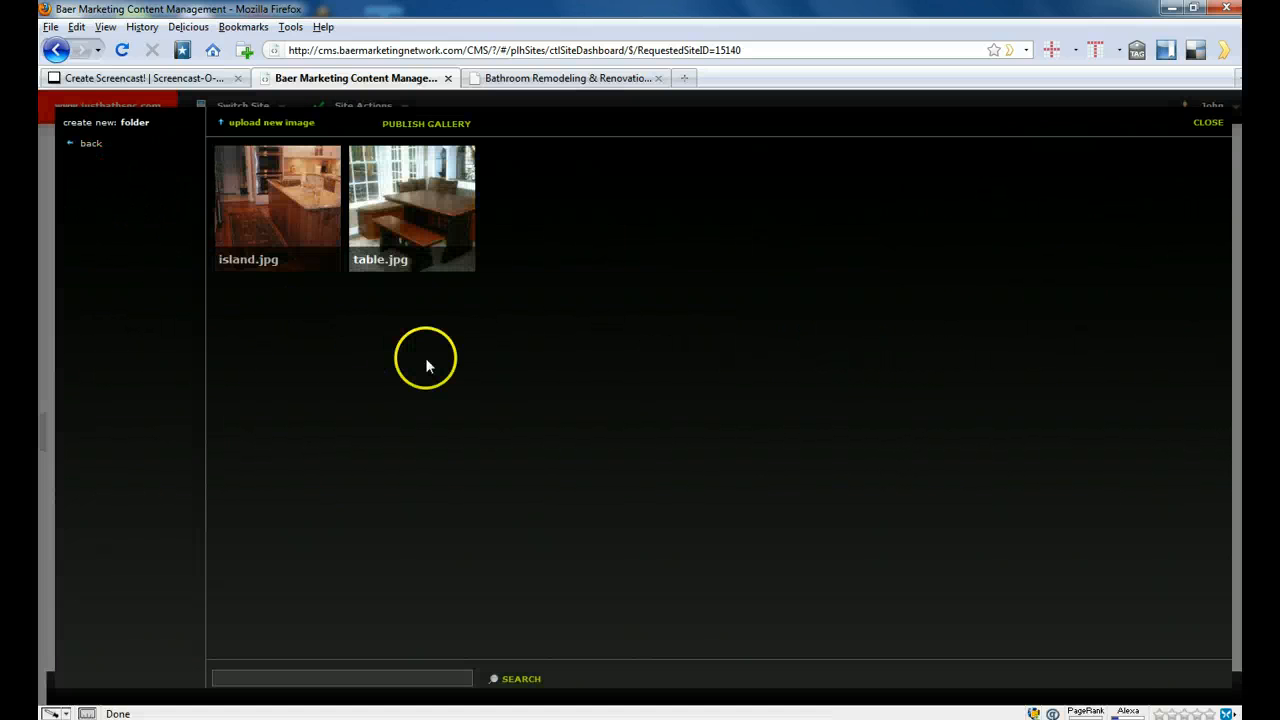
- Open the properties of table.jpg, review its name and description, and save the image properties
mouse_move(408, 245)
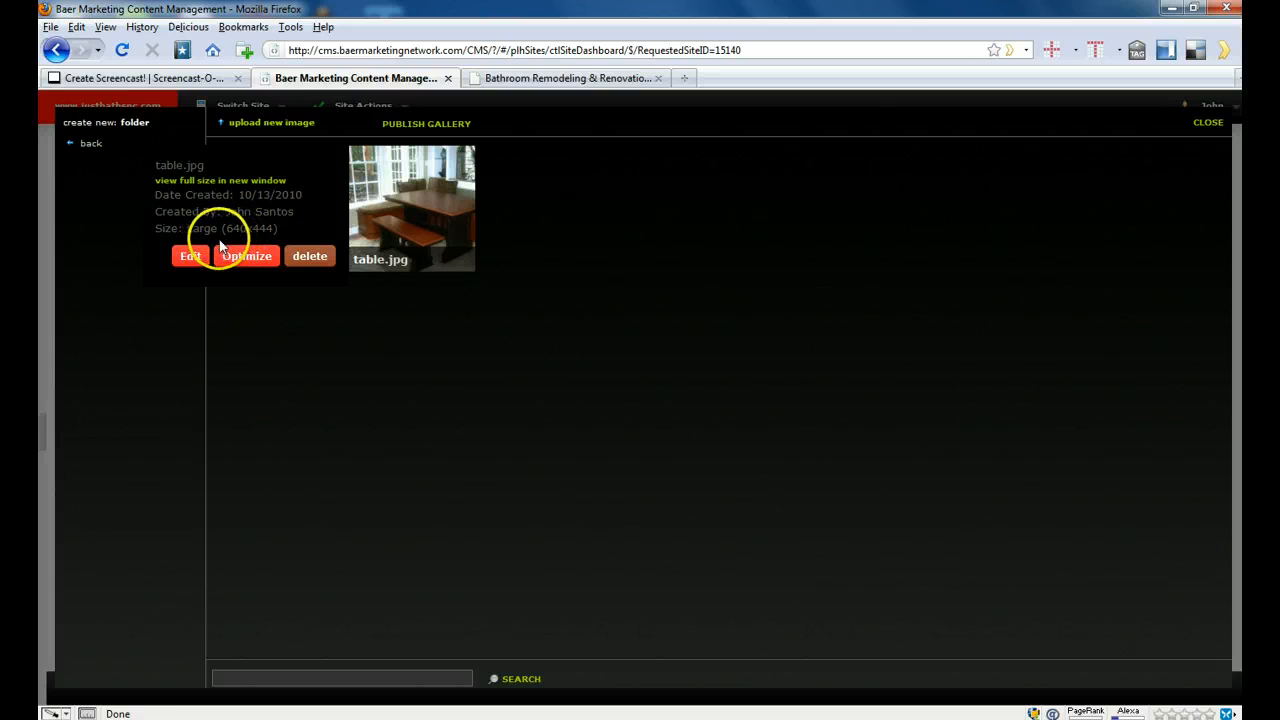
click(191, 259)
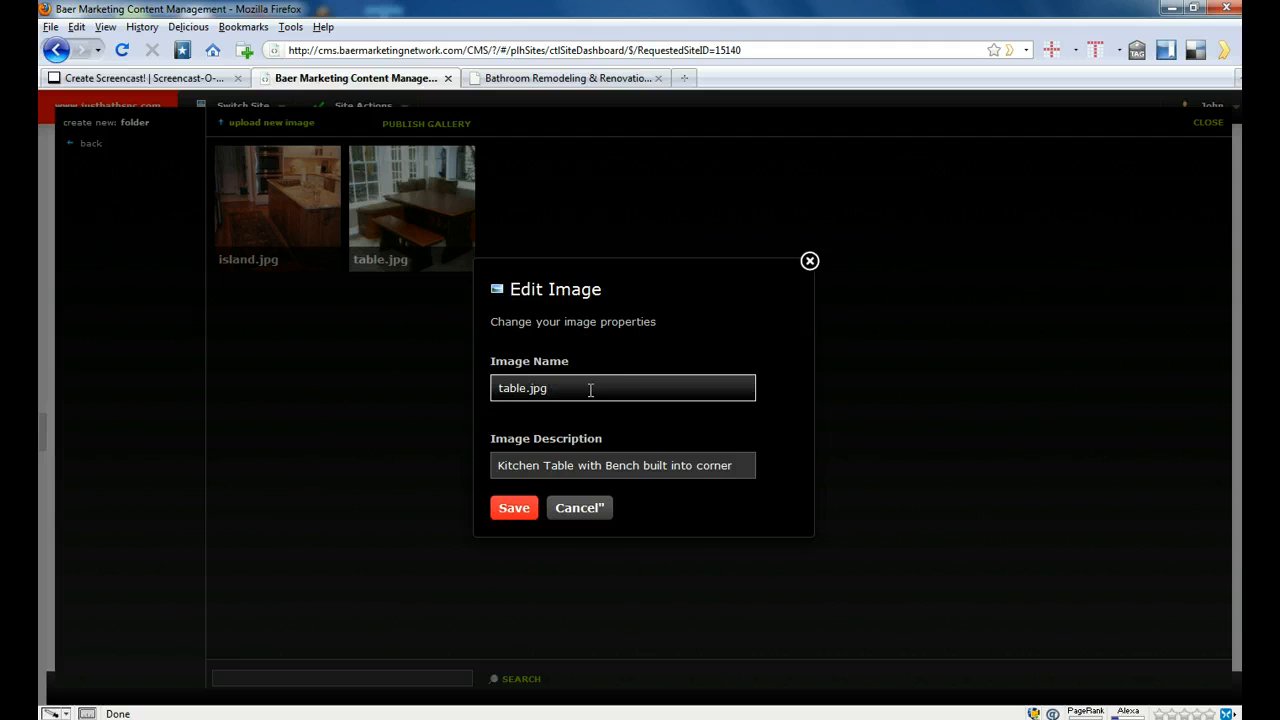
click(503, 469)
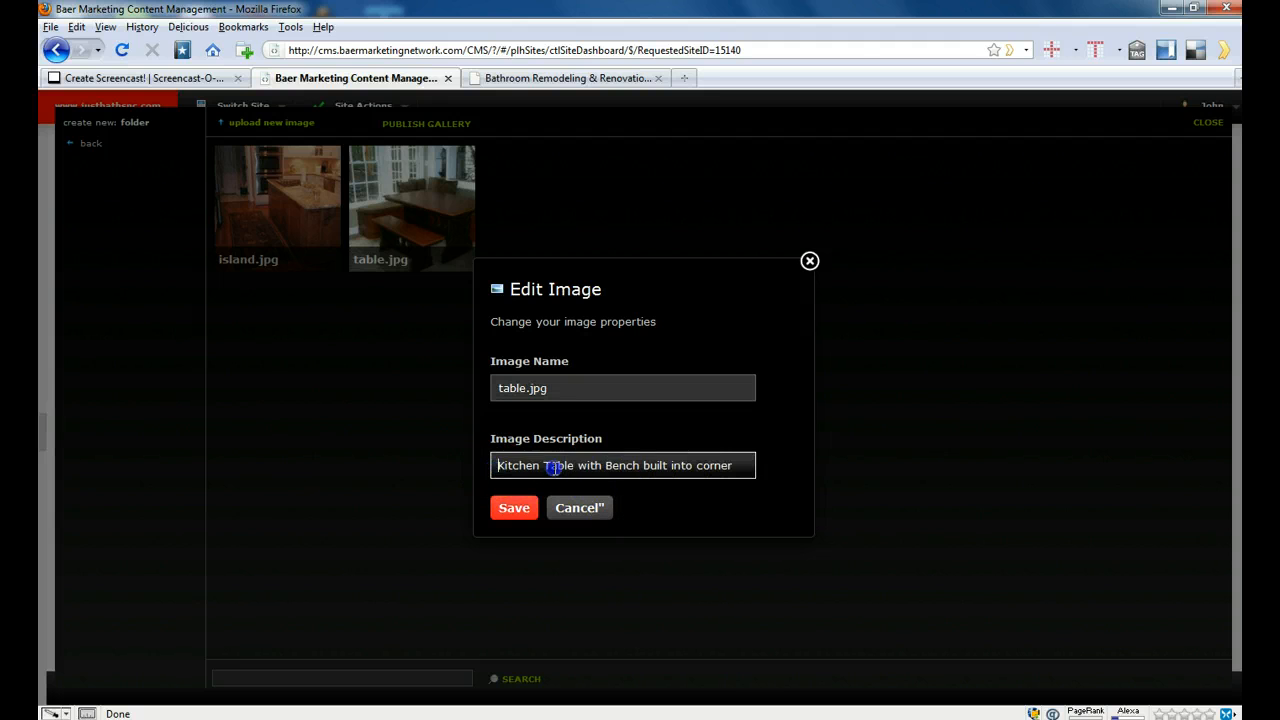
drag(553, 468, 743, 470)
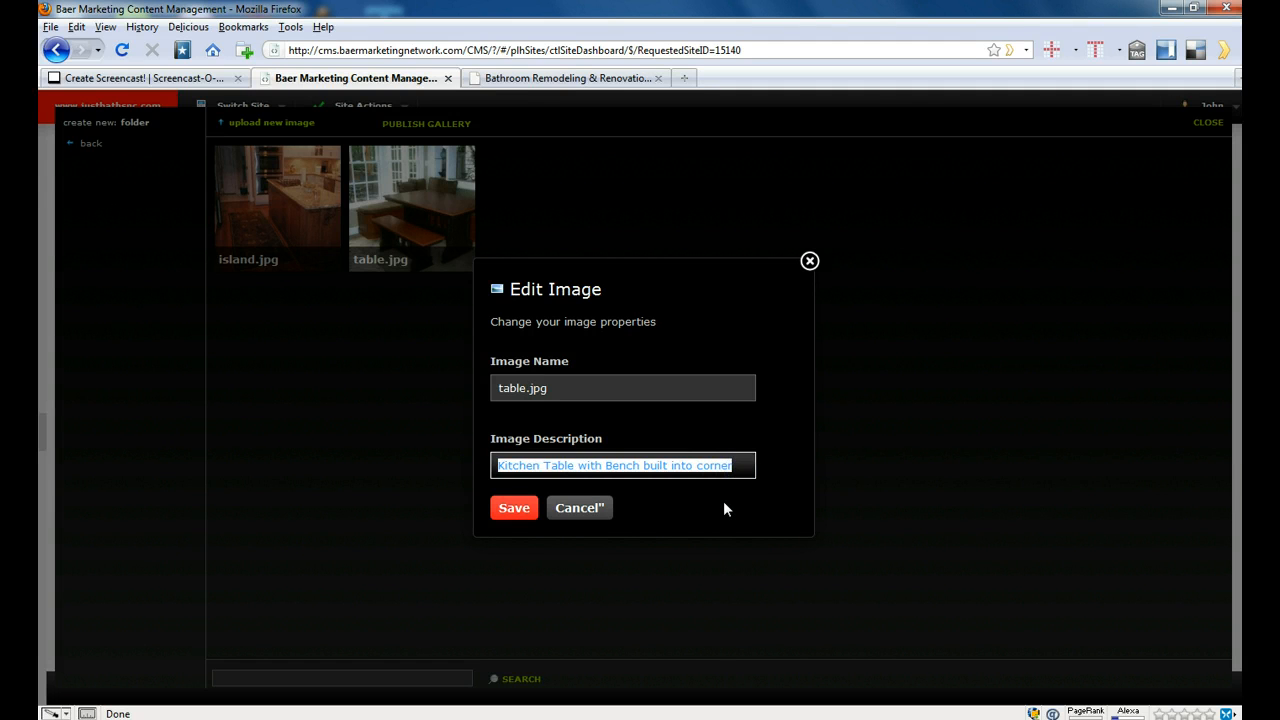
click(698, 503)
click(503, 510)
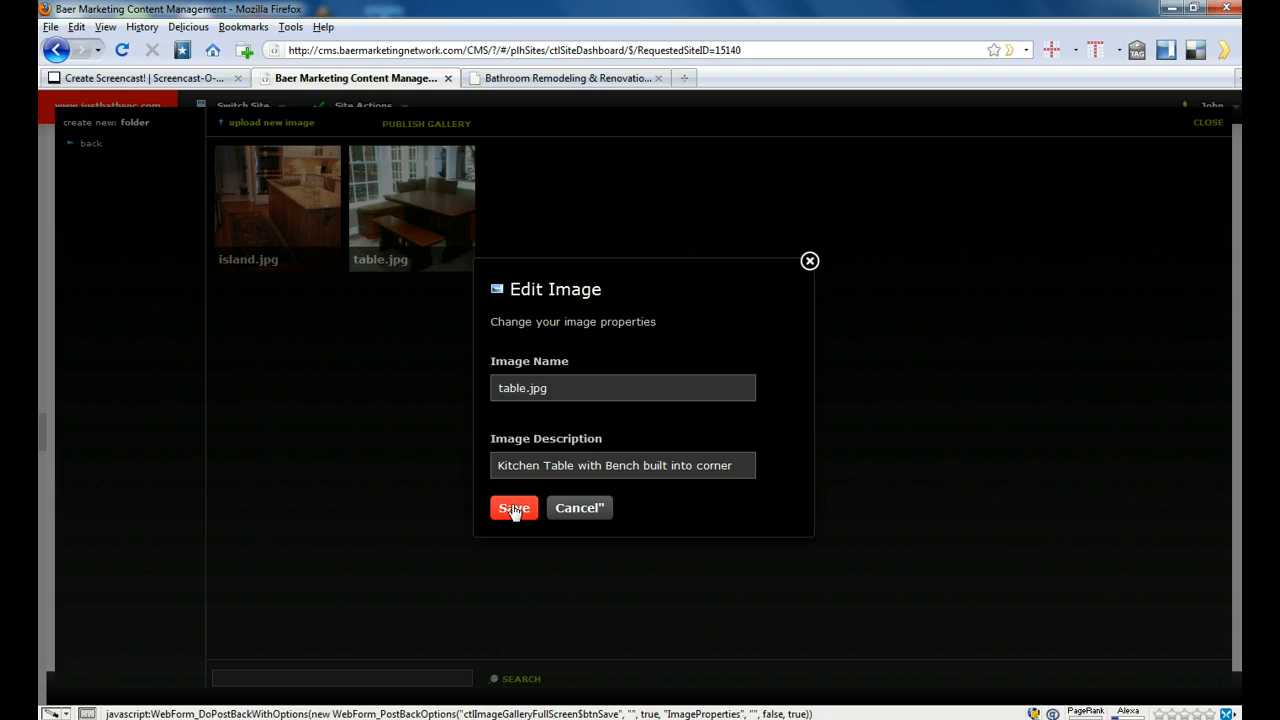
click(513, 509)
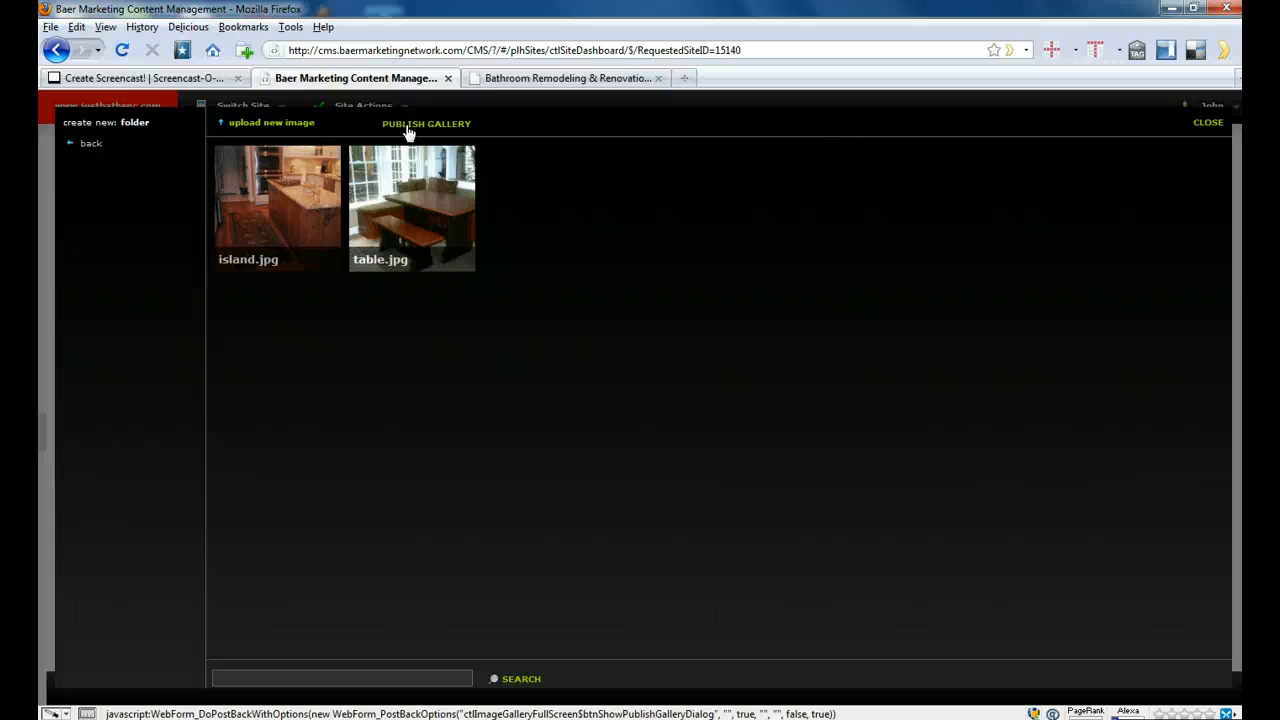
- Open the gallery publishing options for Test Folder, leave them, and close the image library
click(407, 133)
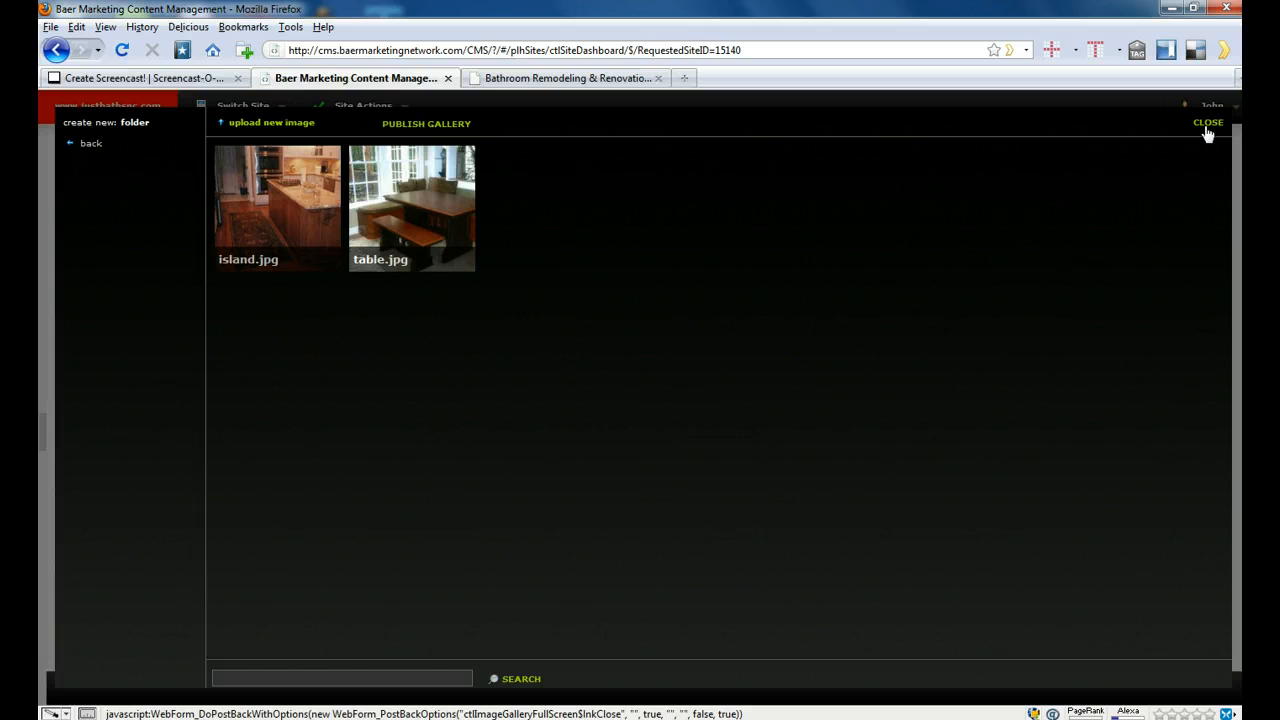
click(1207, 125)
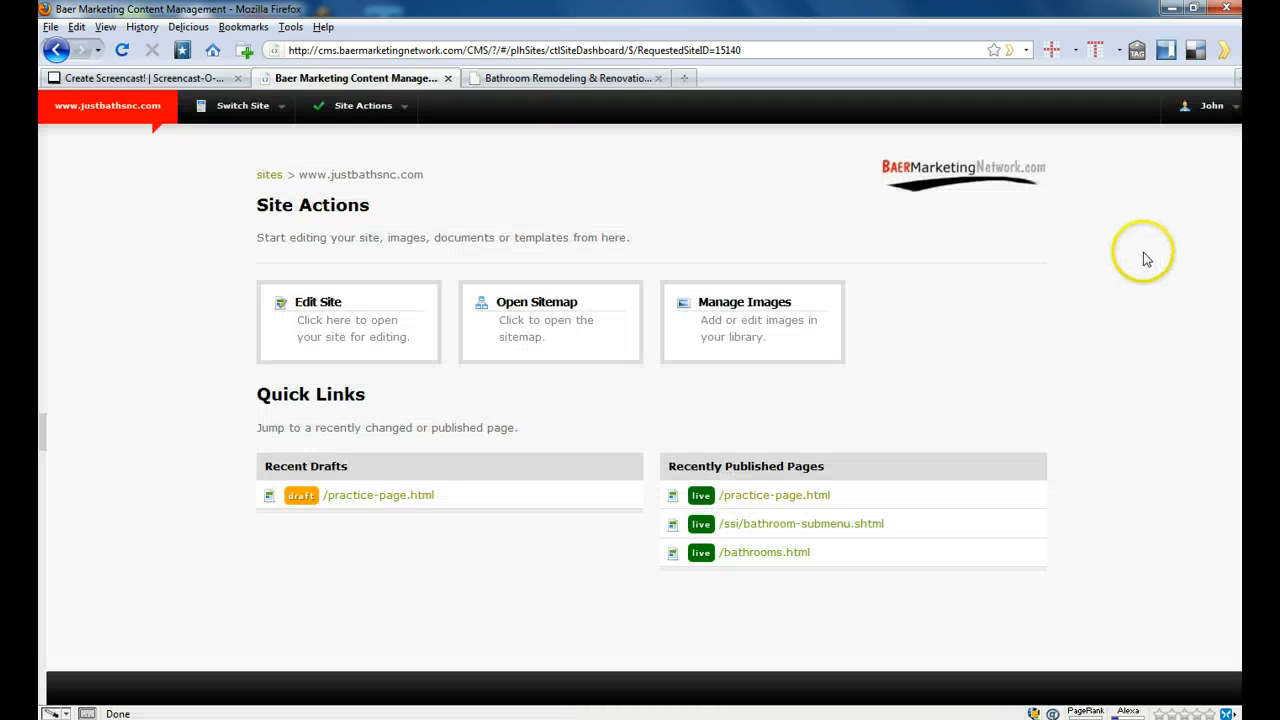